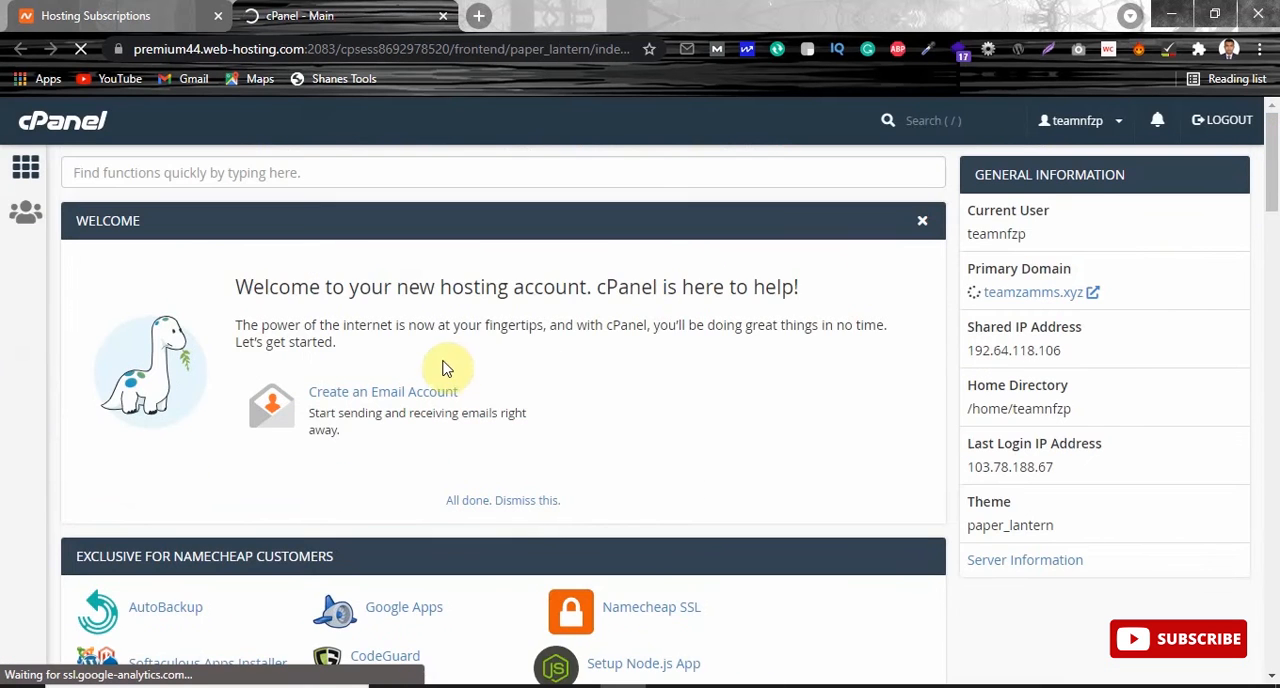
Open the Subdomains tool in the Domains section.
drag(1266, 157, 1276, 190)
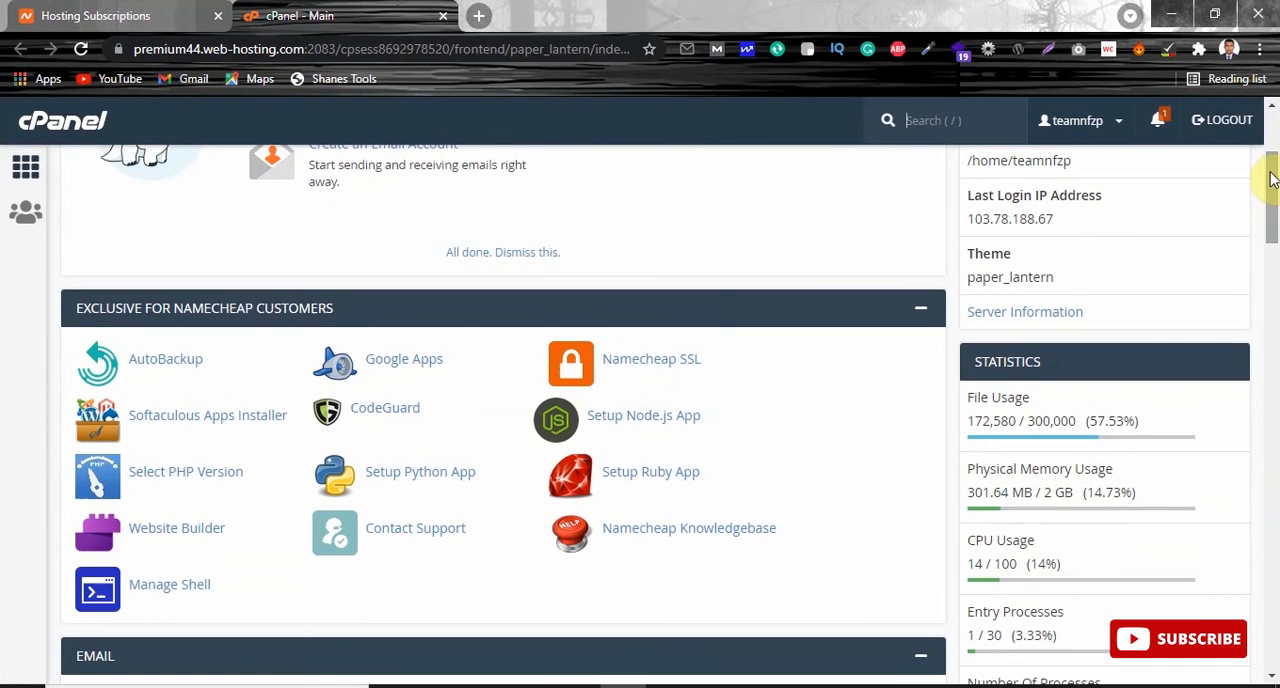
drag(1274, 172, 1274, 386)
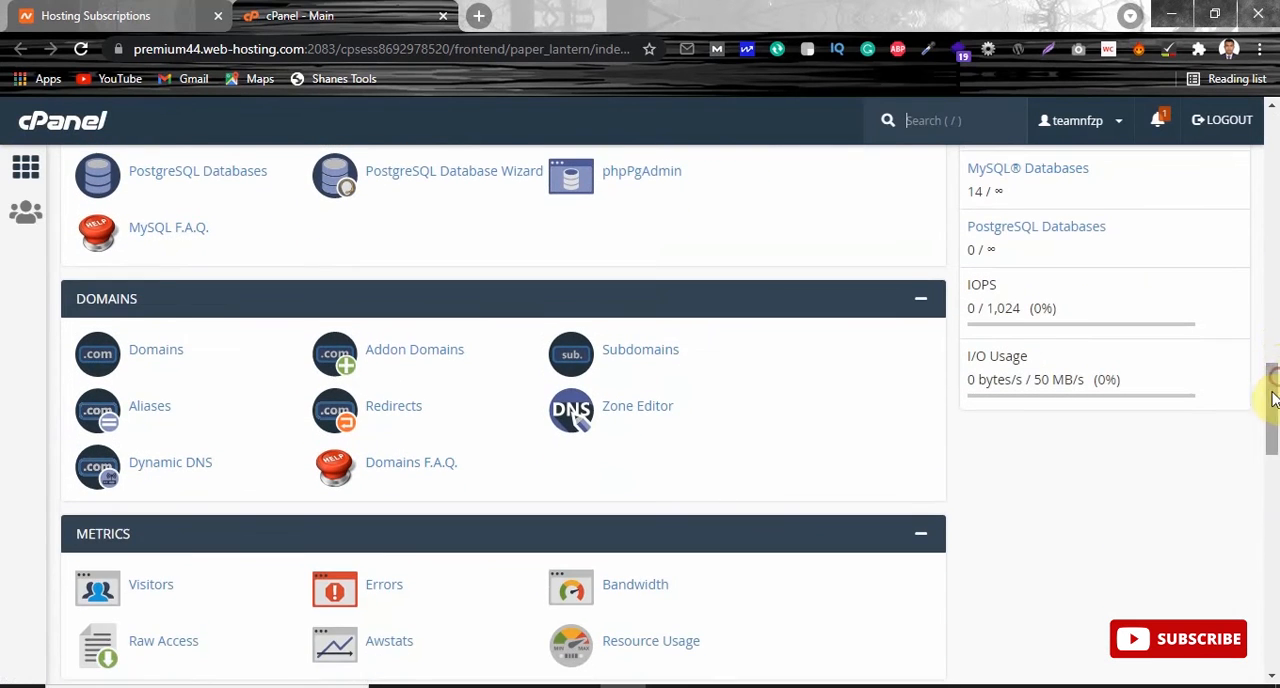
click(645, 353)
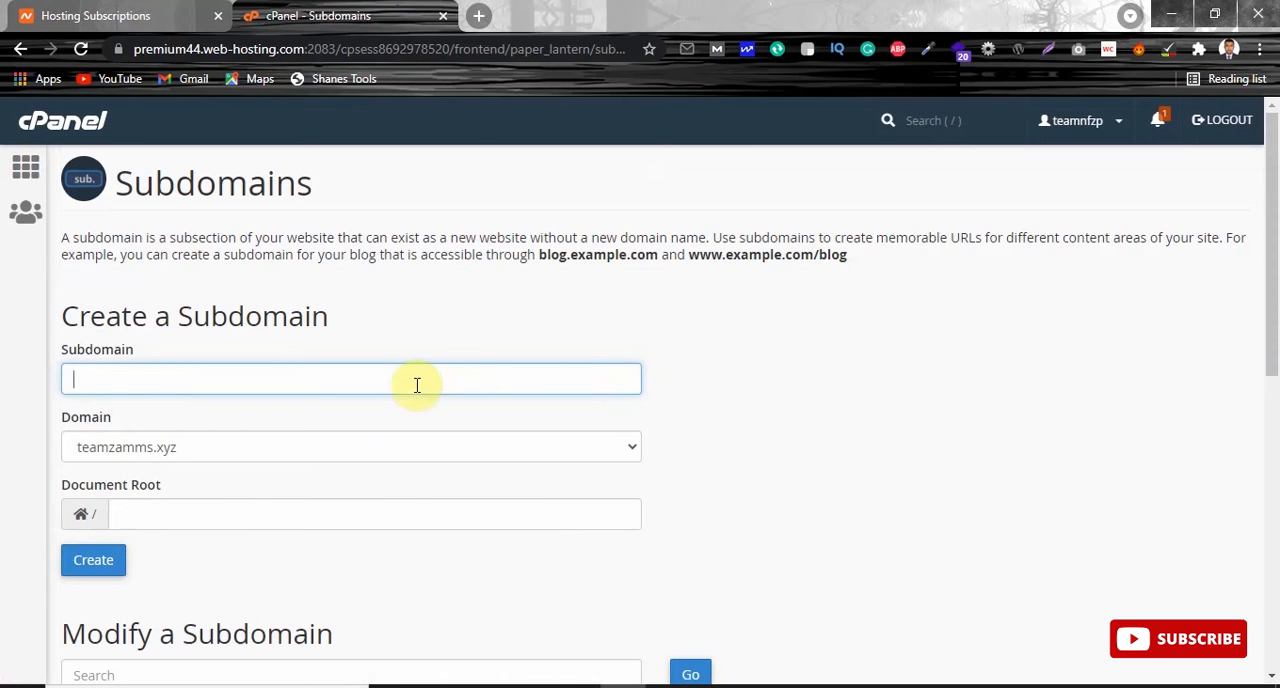
Create the subdomain hello under teamzamms.xyz with the document root hello.teamzamms.xyz.
drag(1275, 216, 1278, 222)
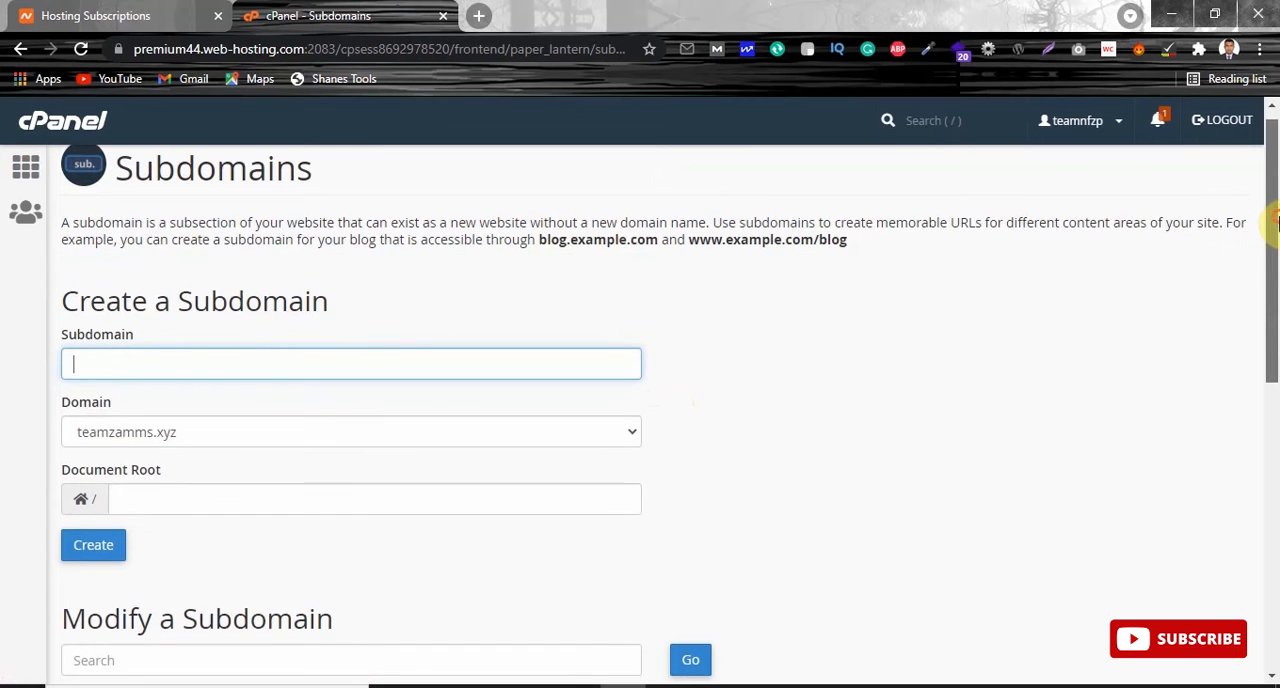
click(245, 364)
text(he)
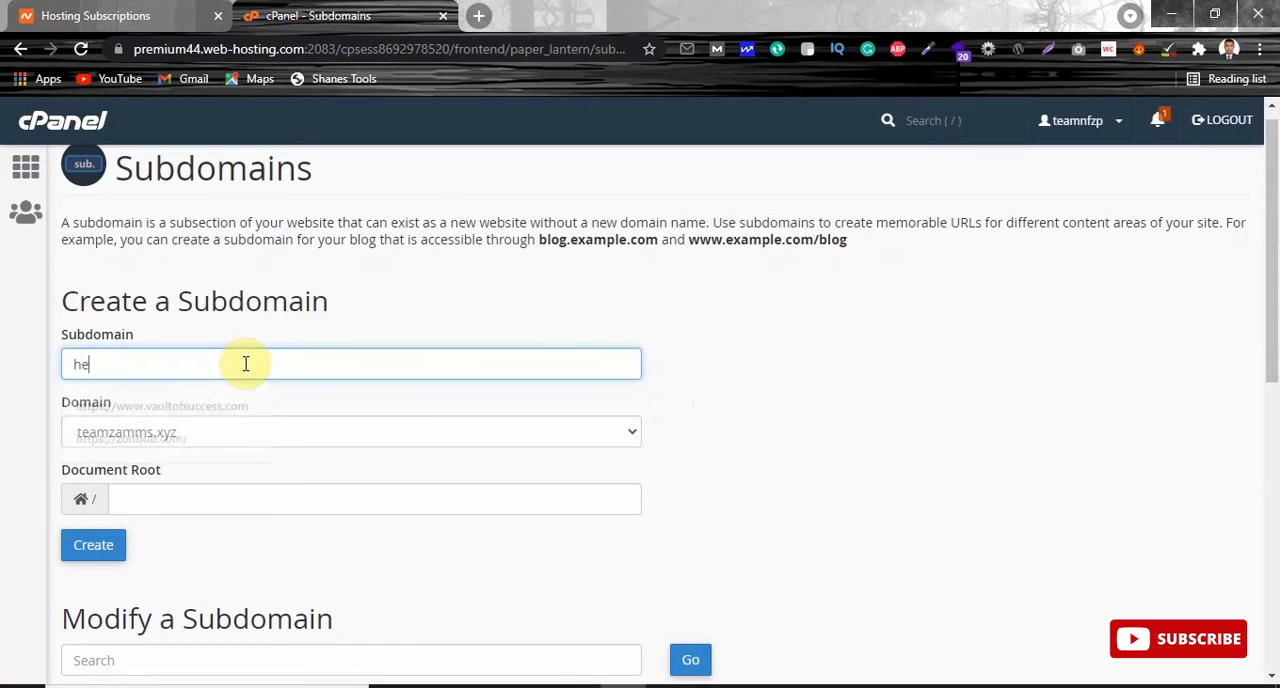
text(llo.)
key(BackSpace)
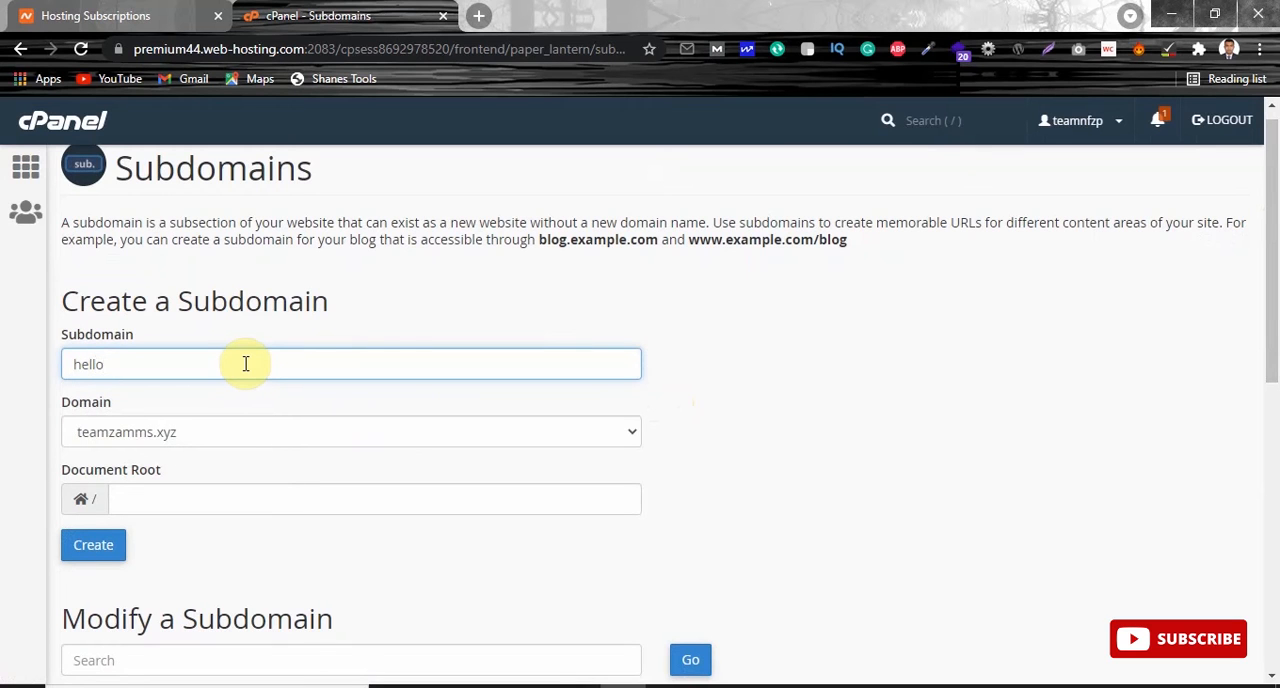
click(684, 453)
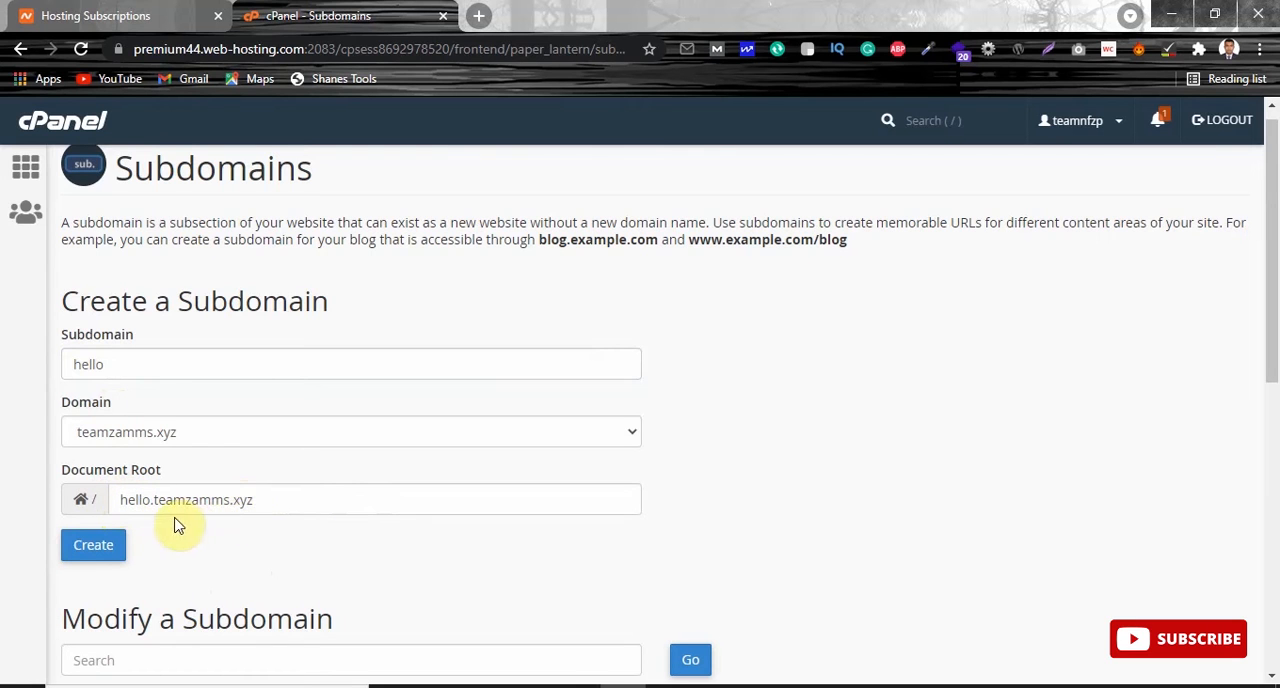
click(99, 550)
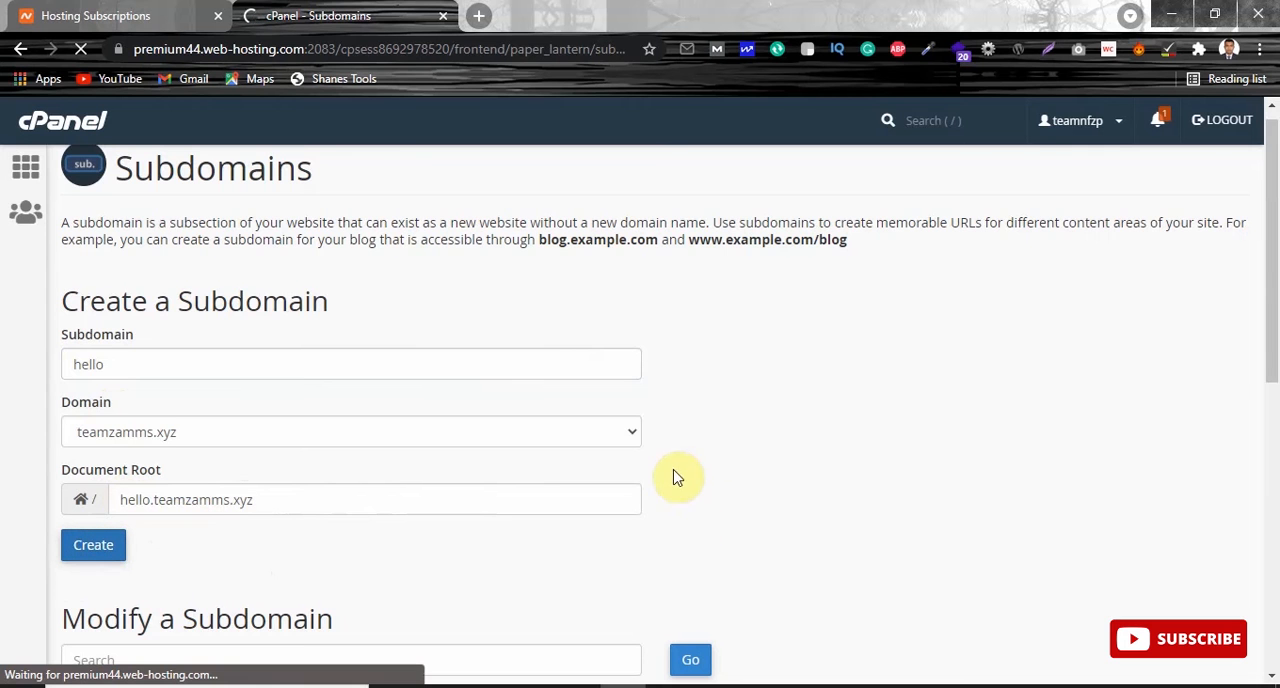
drag(1275, 215, 1272, 180)
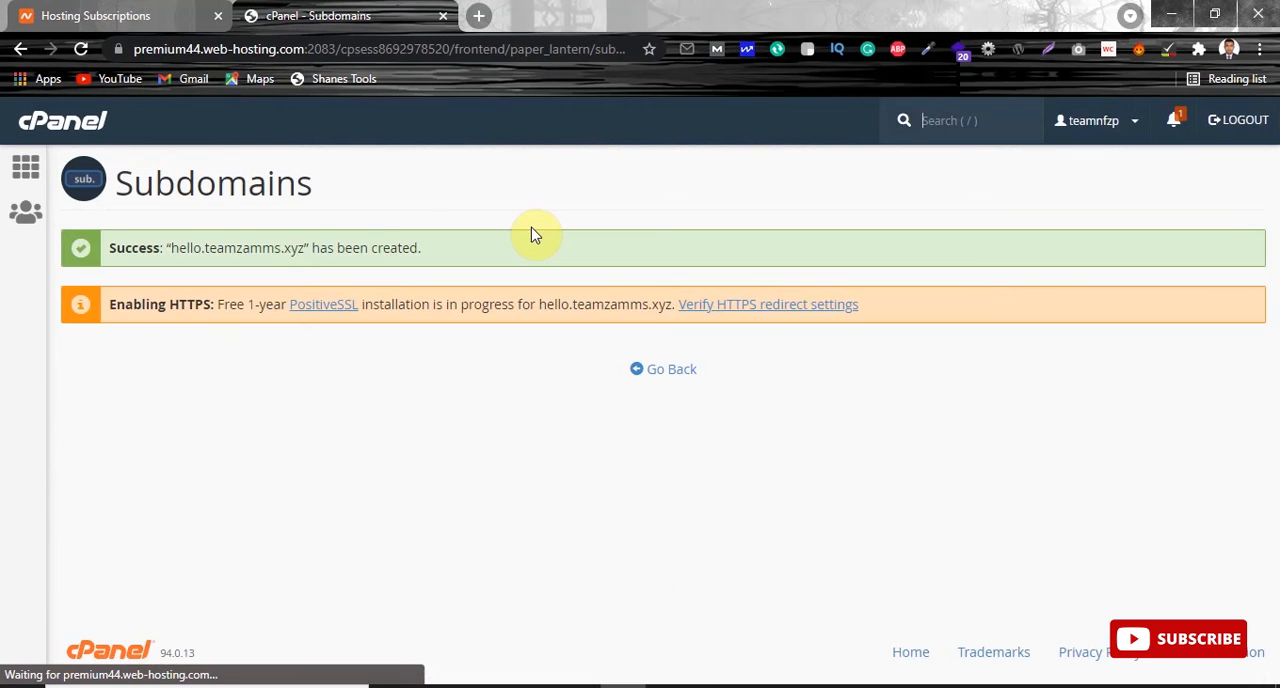
drag(428, 251, 241, 248)
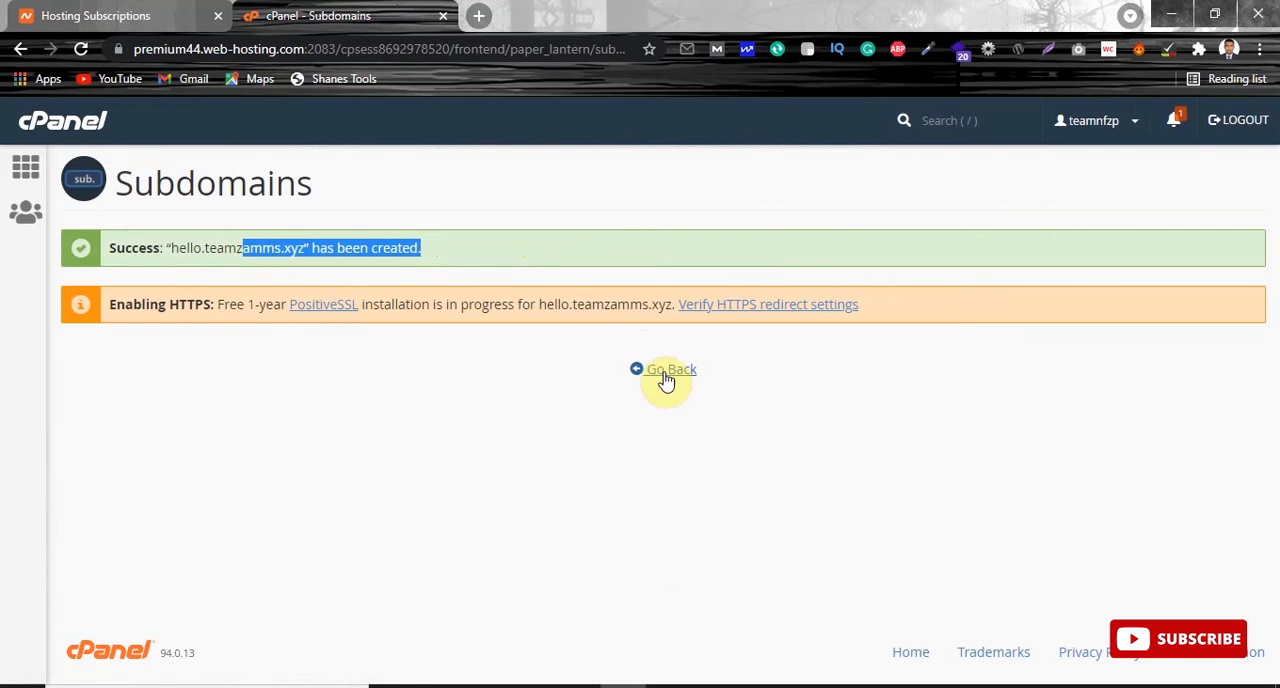
Return to the cPanel main page and start a new installation in WordPress Manager by Softaculous.
click(664, 372)
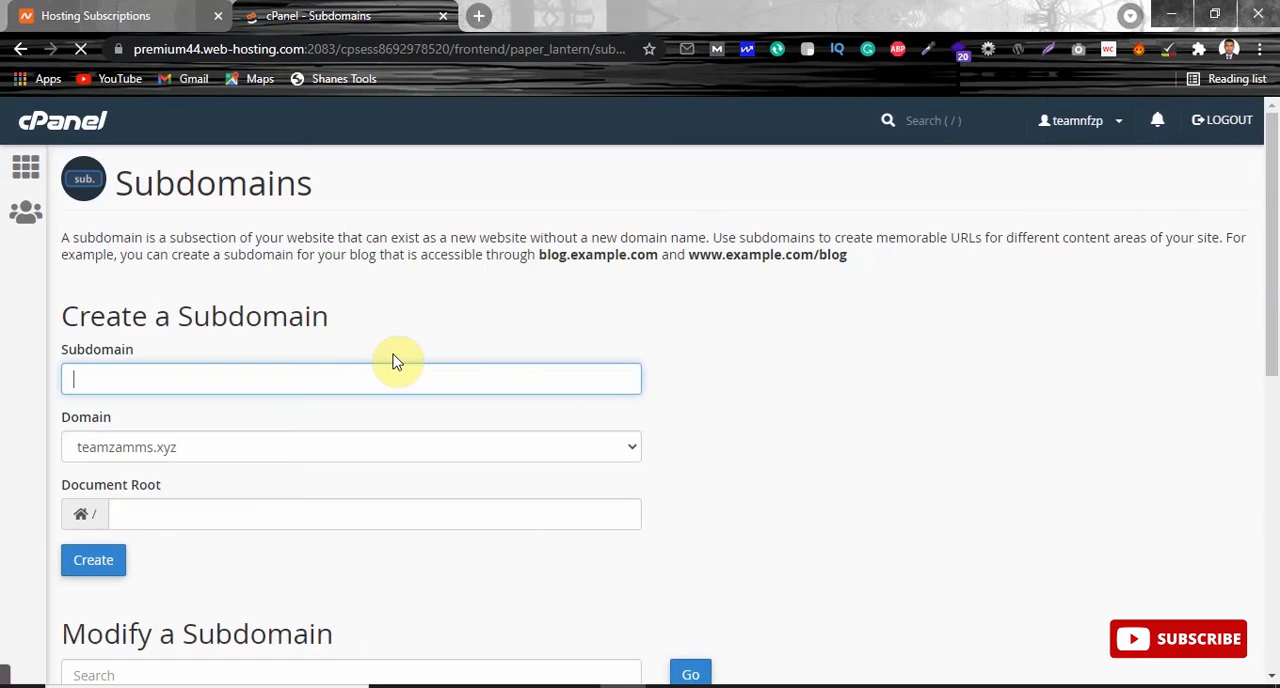
click(30, 168)
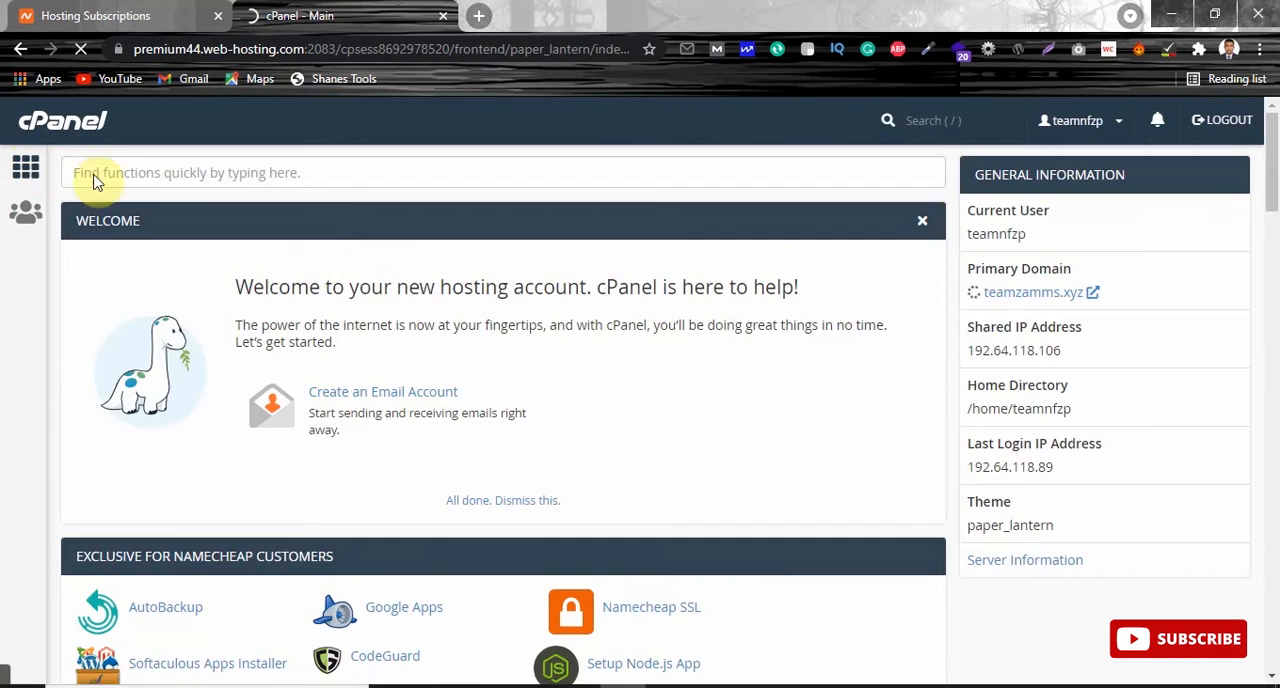
drag(1270, 143, 1271, 520)
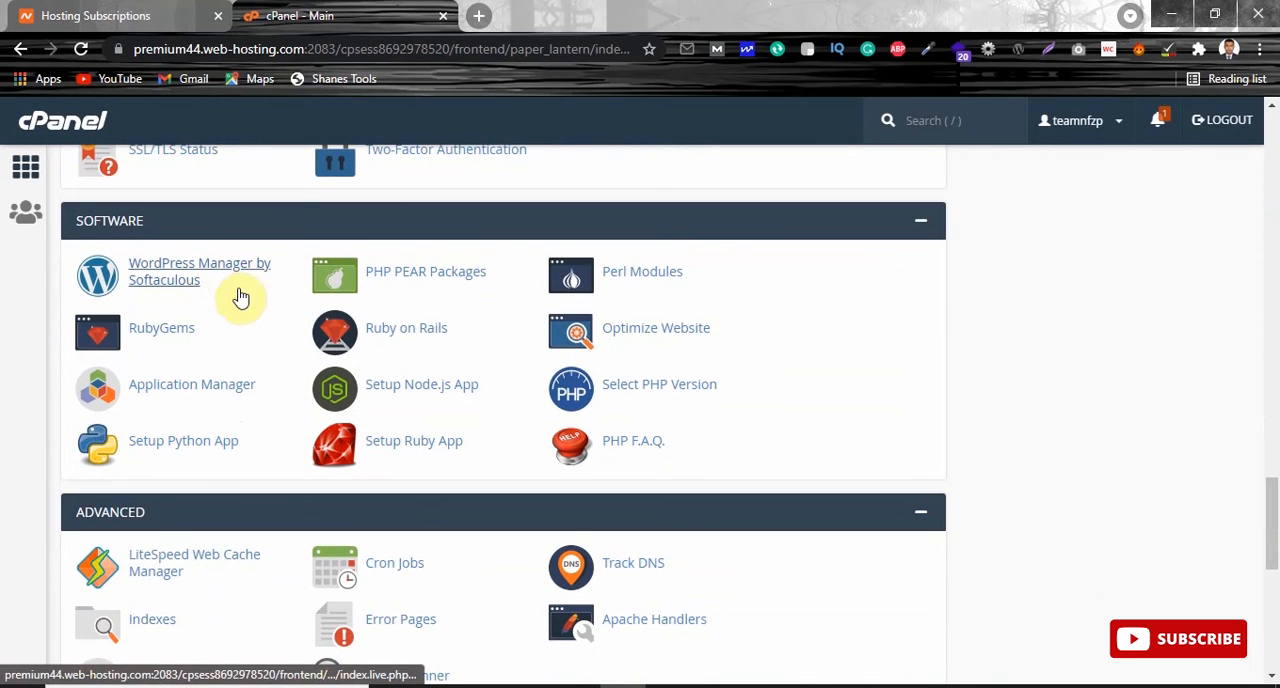
click(165, 270)
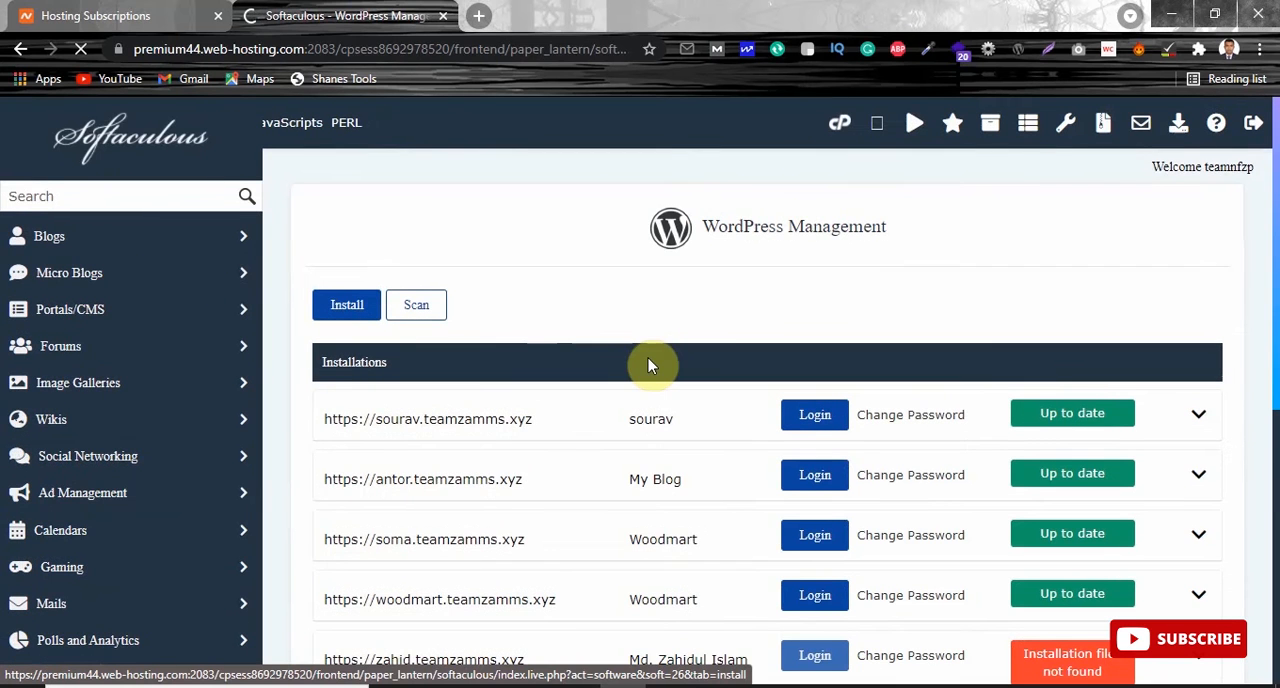
click(336, 306)
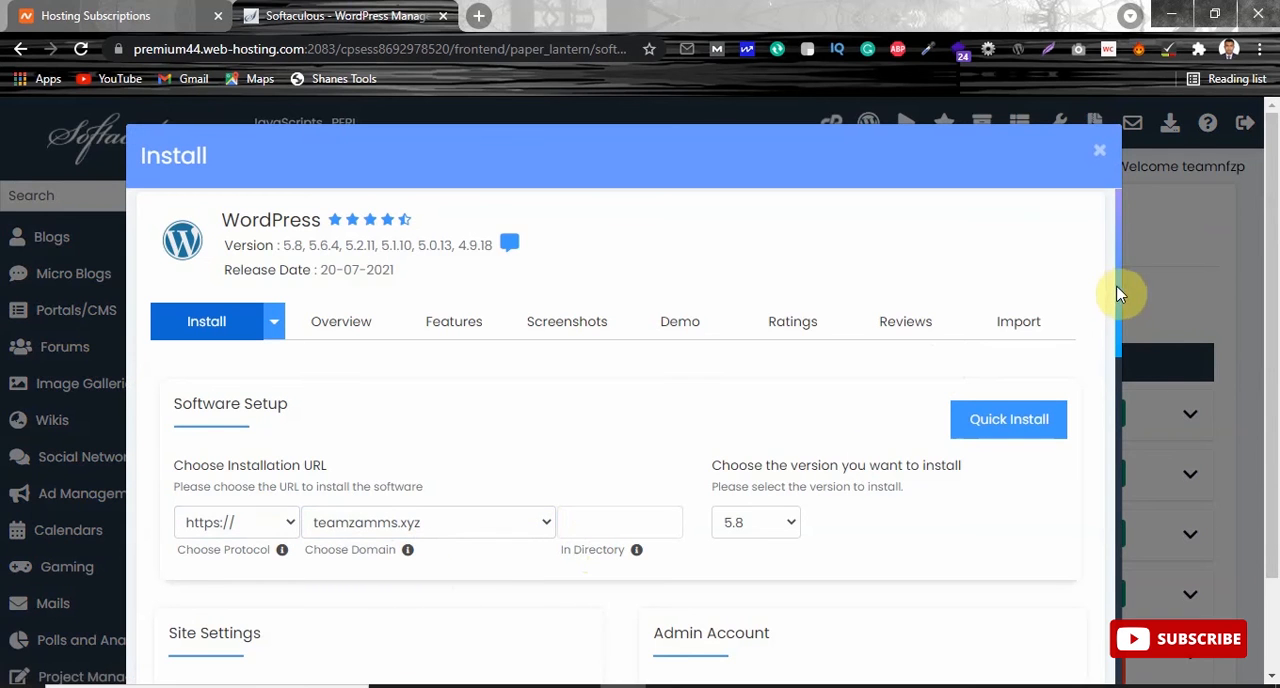
drag(1120, 296, 1110, 326)
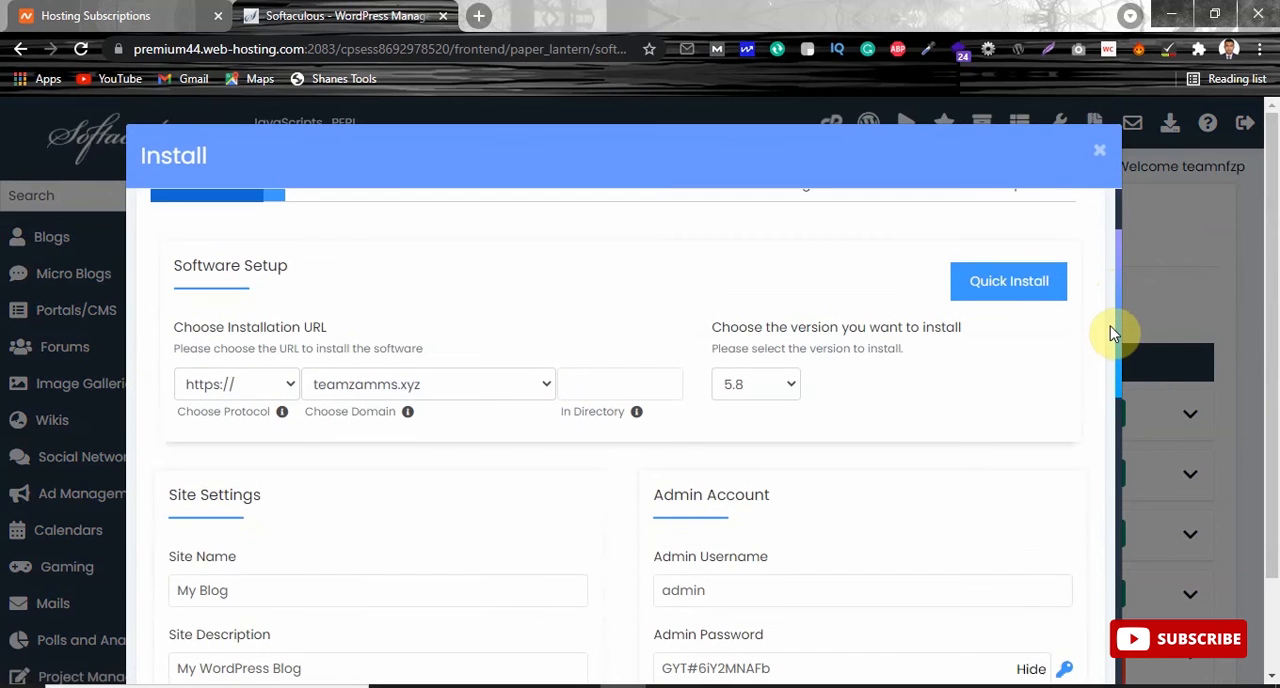
click(541, 385)
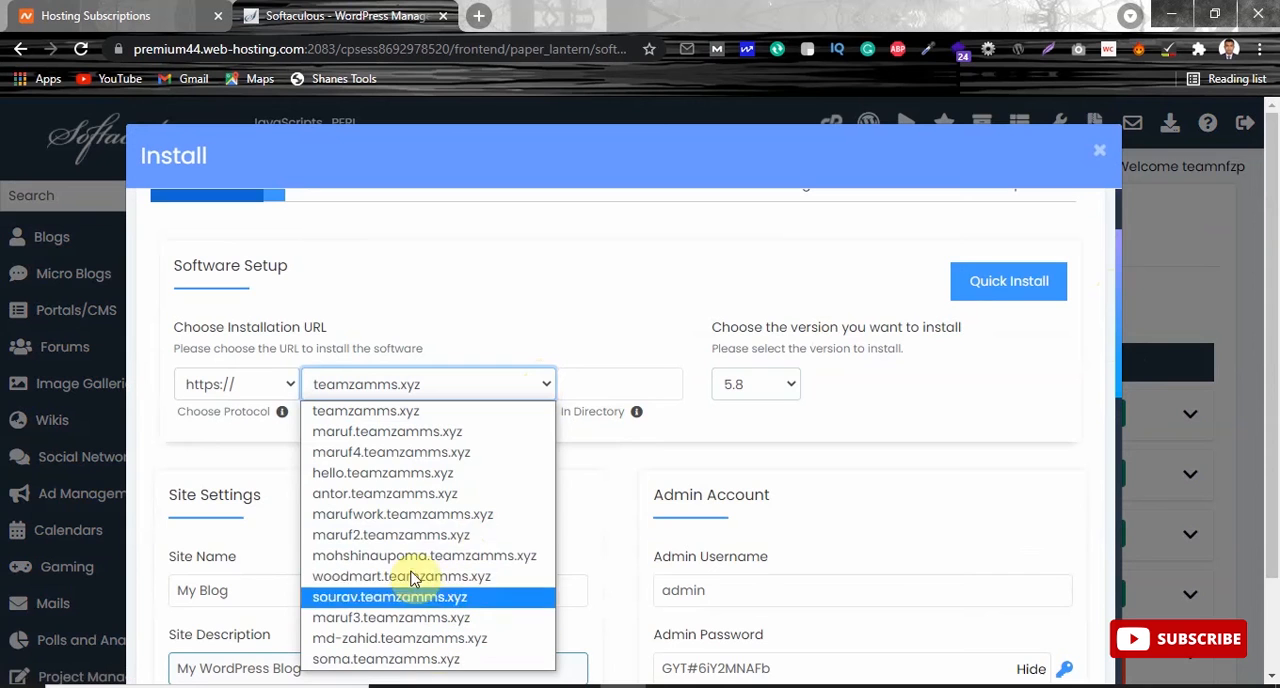
click(364, 480)
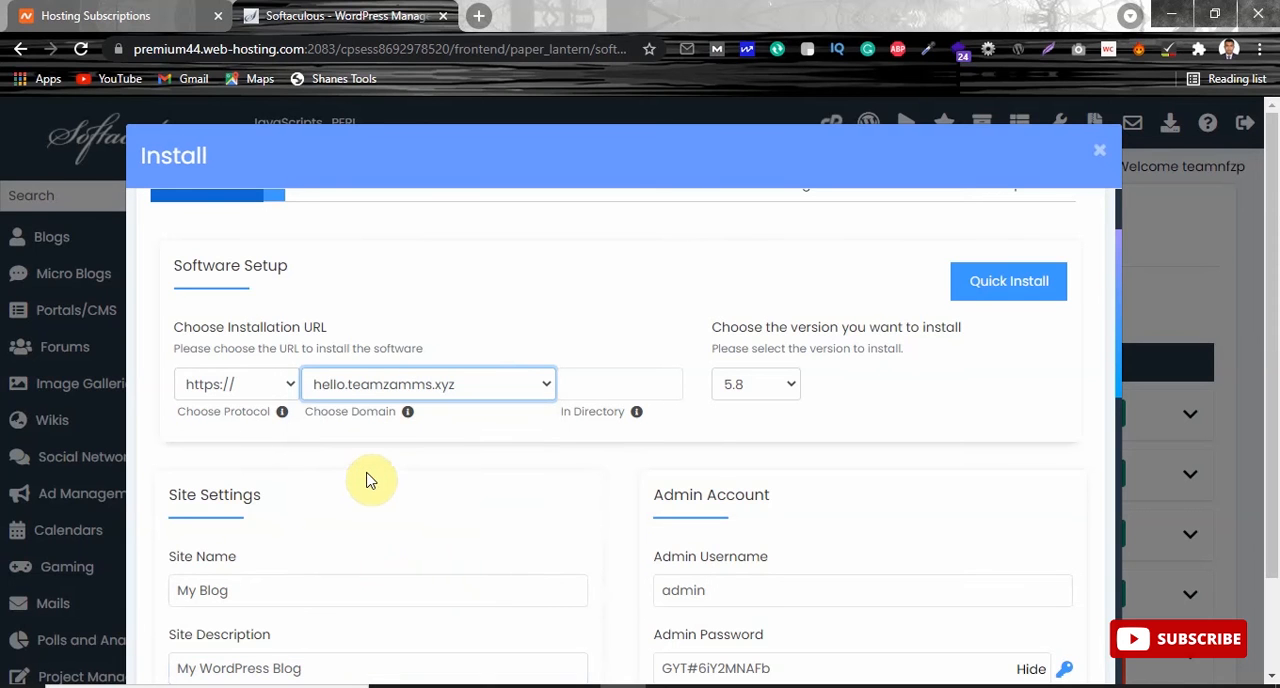
click(790, 385)
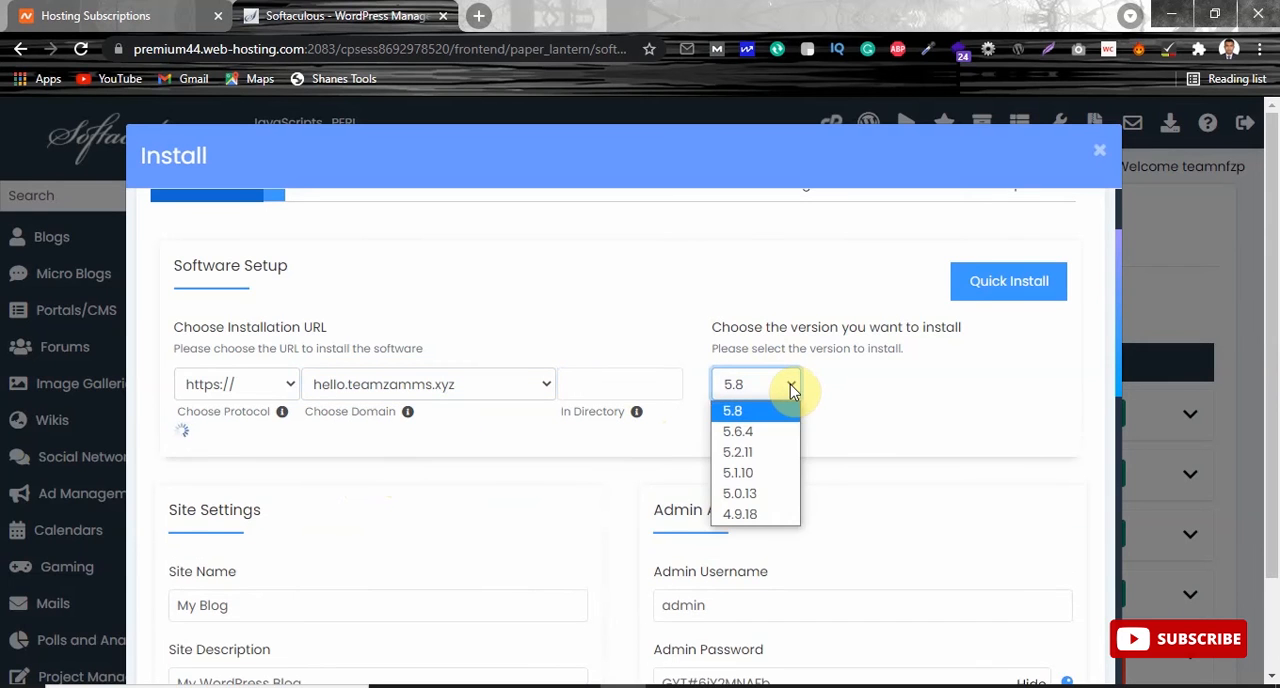
click(792, 385)
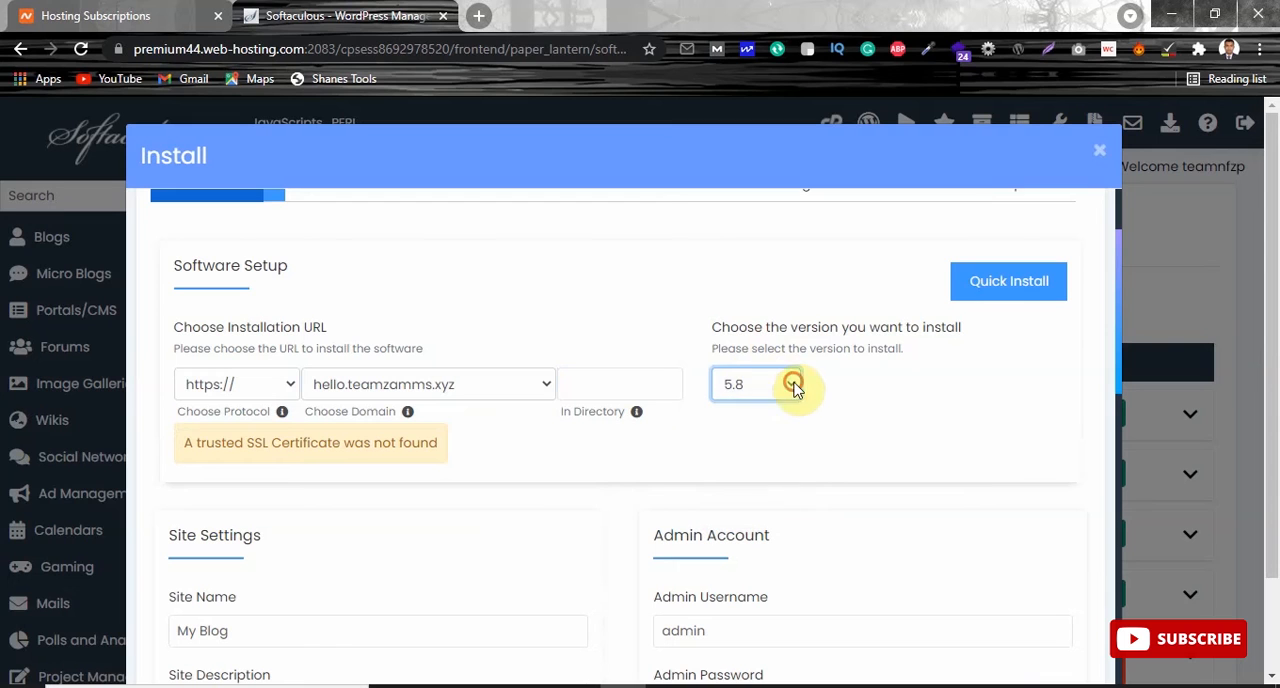
click(288, 385)
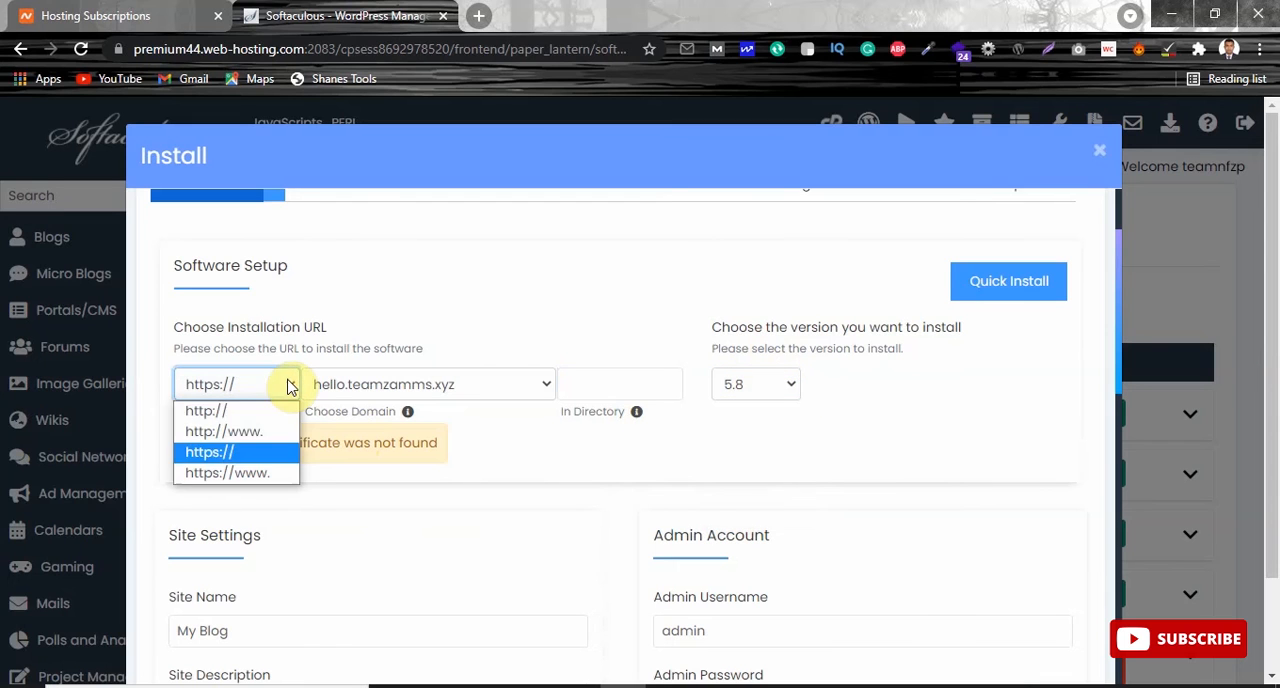
click(240, 410)
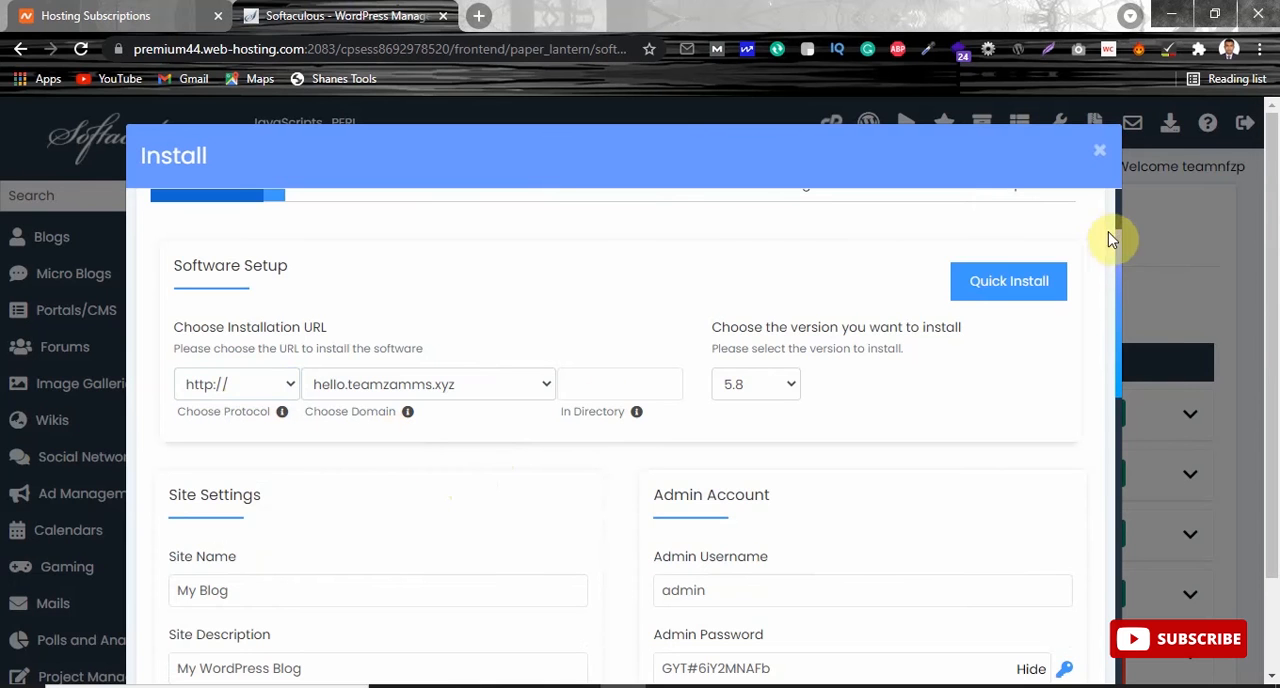
Change the site name to Example Website.
drag(1124, 250, 1110, 326)
click(286, 320)
drag(286, 320, 110, 335)
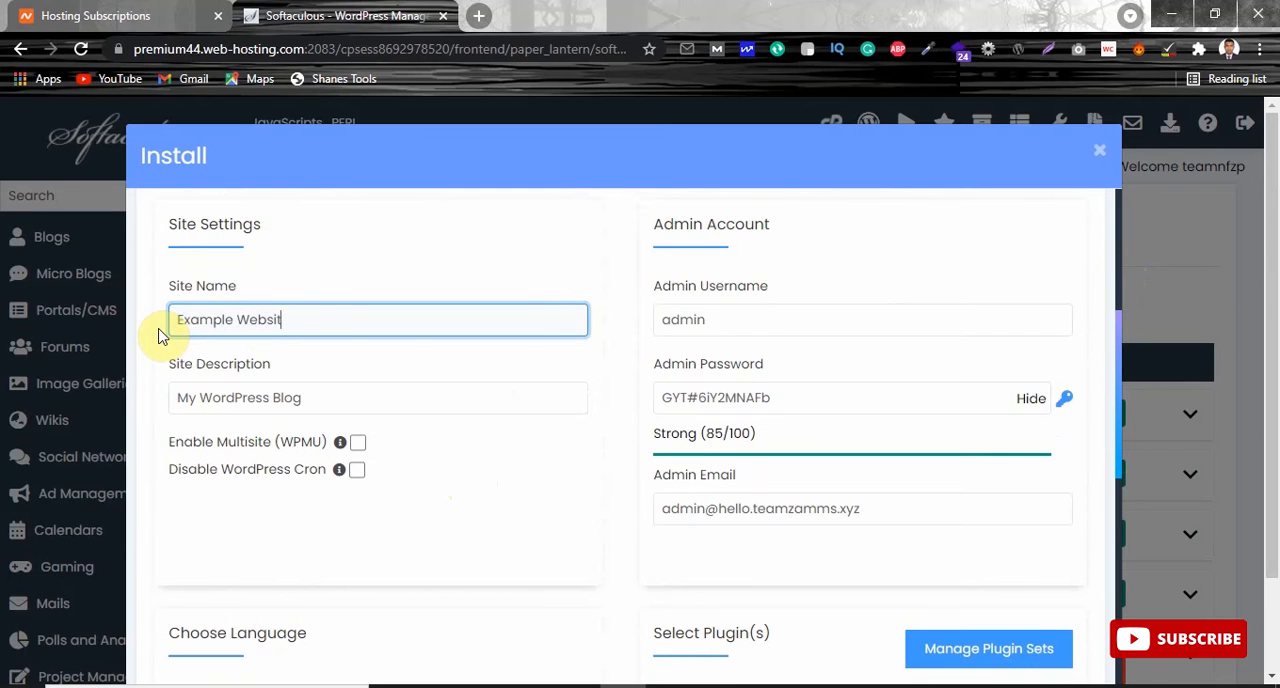
click(316, 390)
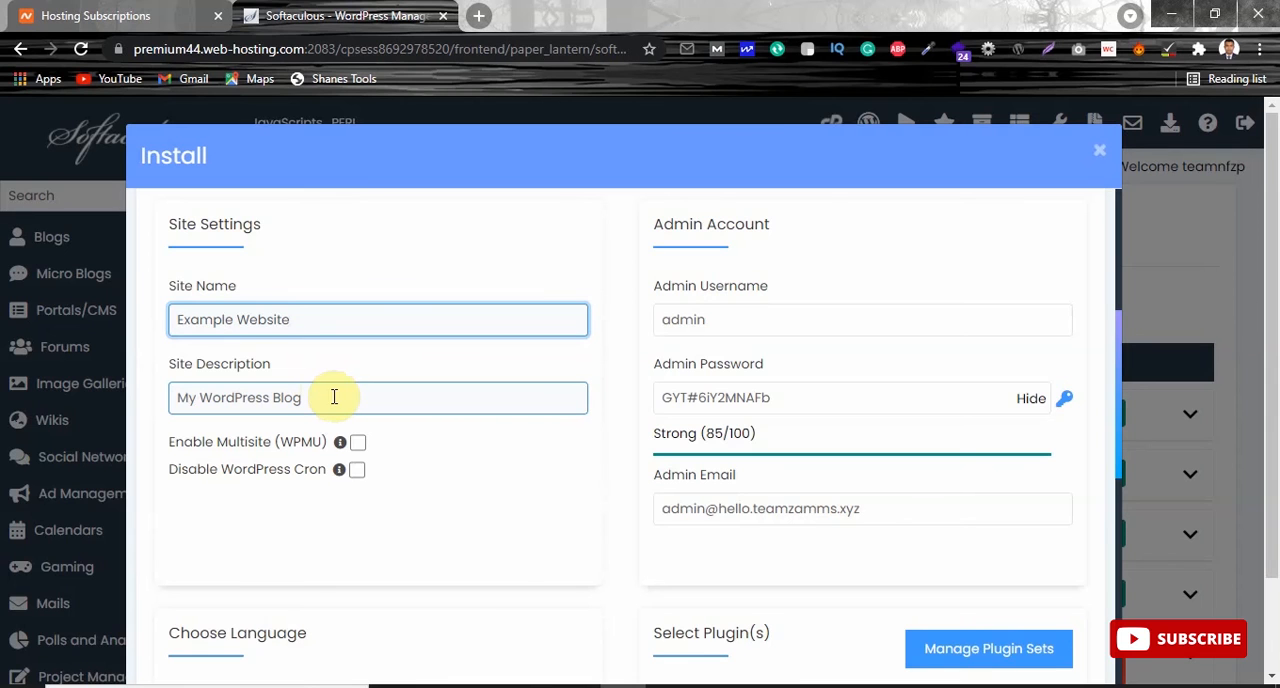
Hide the admin password and replace it with a custom password for the admin account.
click(718, 319)
click(1031, 399)
drag(766, 400, 550, 406)
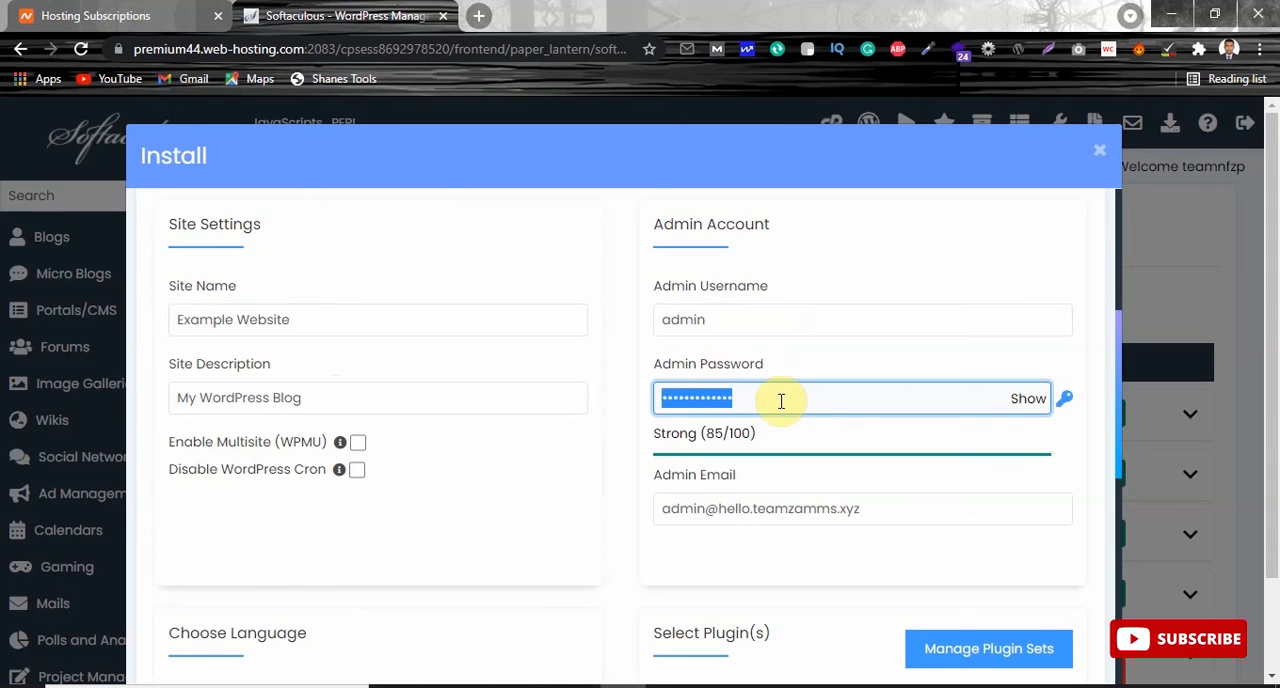
text(a)
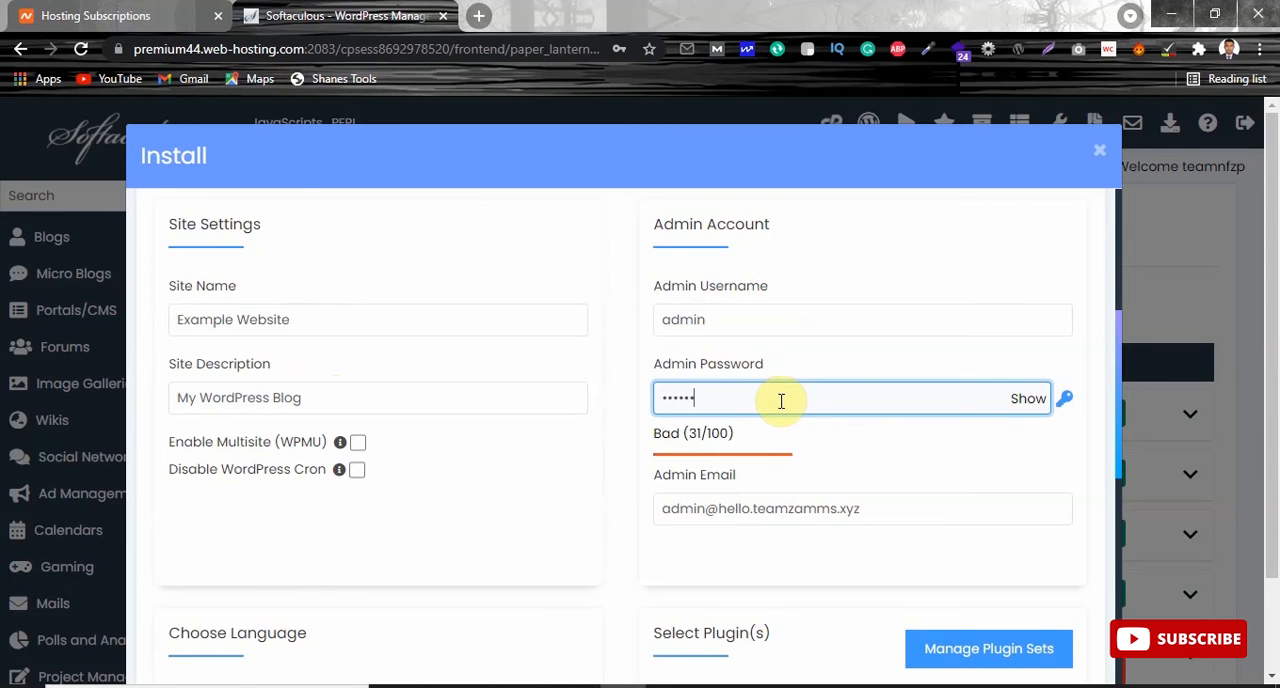
text(123)
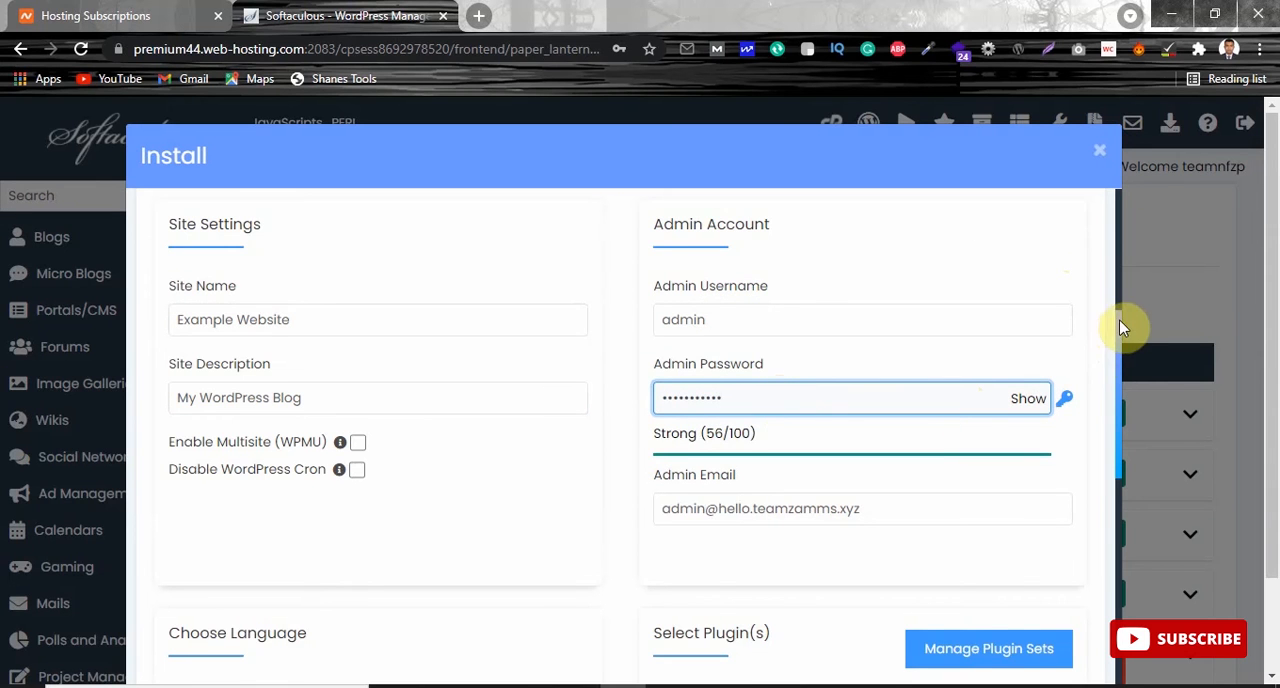
Select the Explorer theme with its demo images and try to install WordPress.
scroll(1122, 354, down, 2)
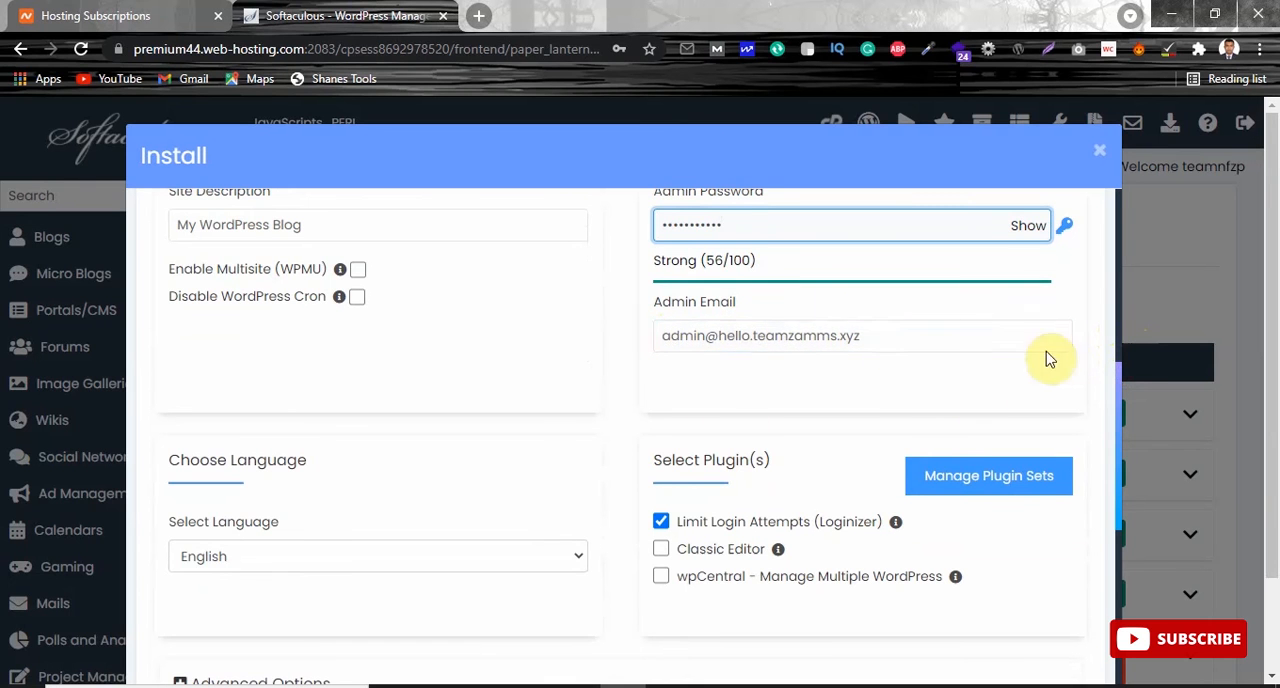
drag(1120, 380, 1120, 613)
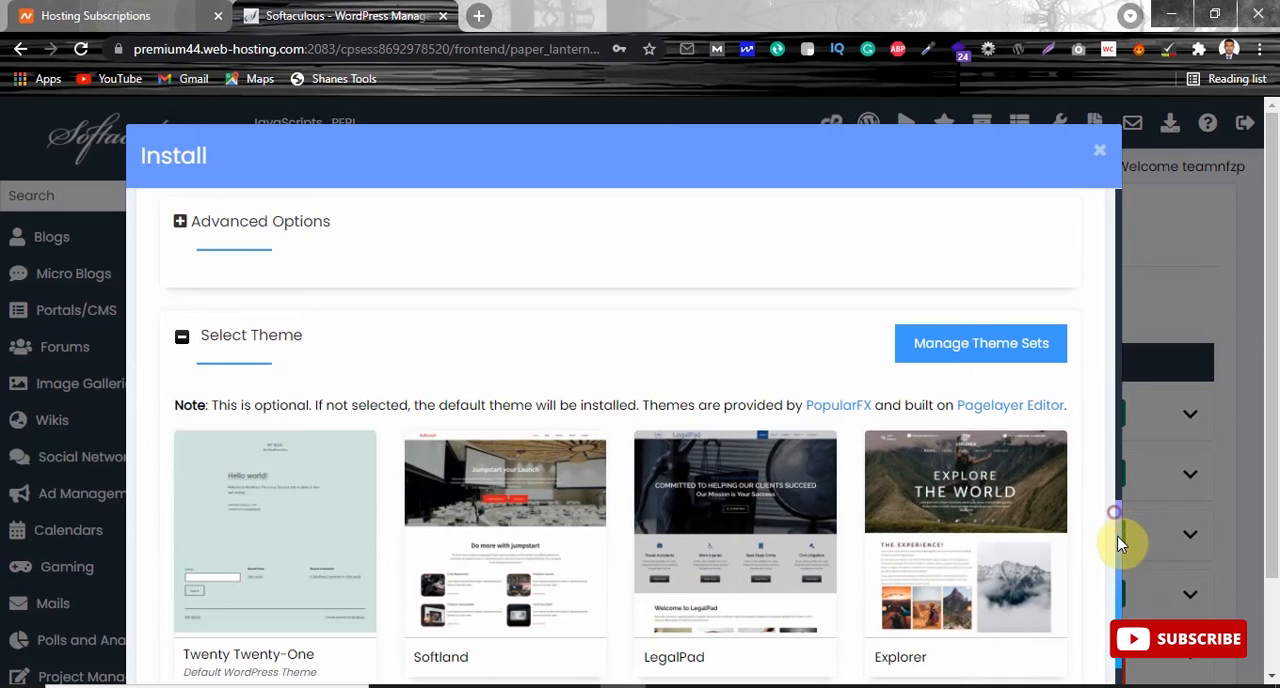
scroll(1116, 532, down, 1)
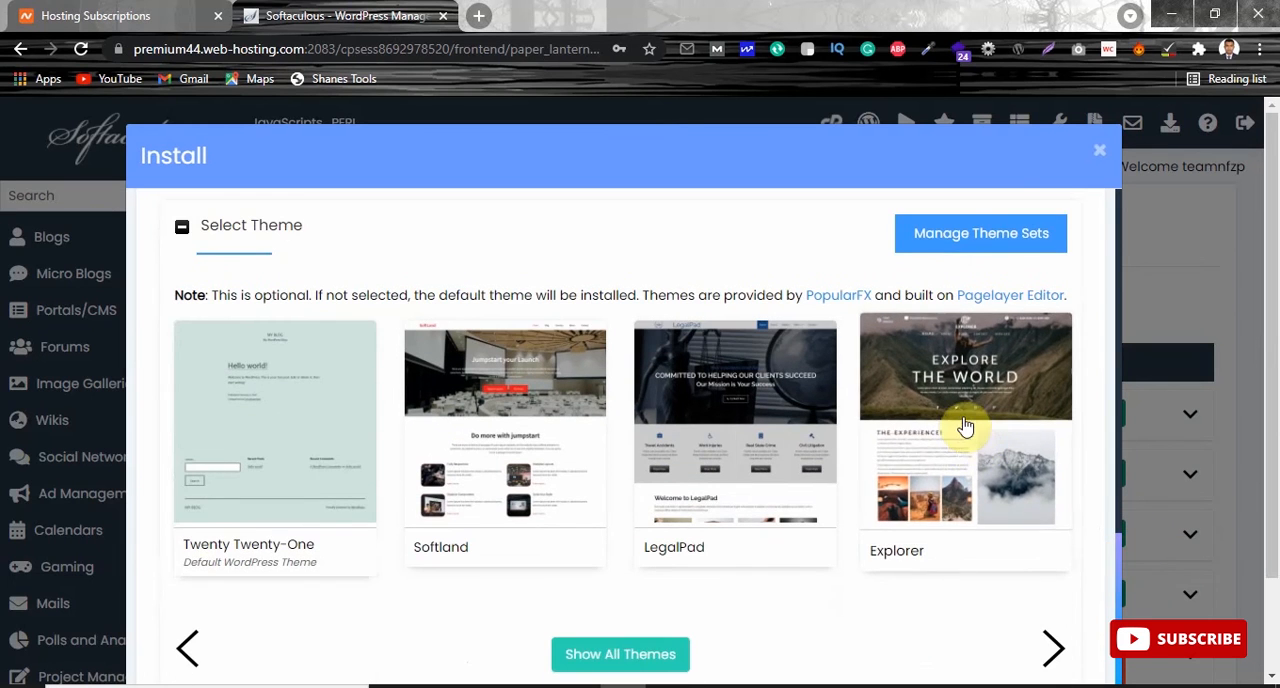
click(963, 424)
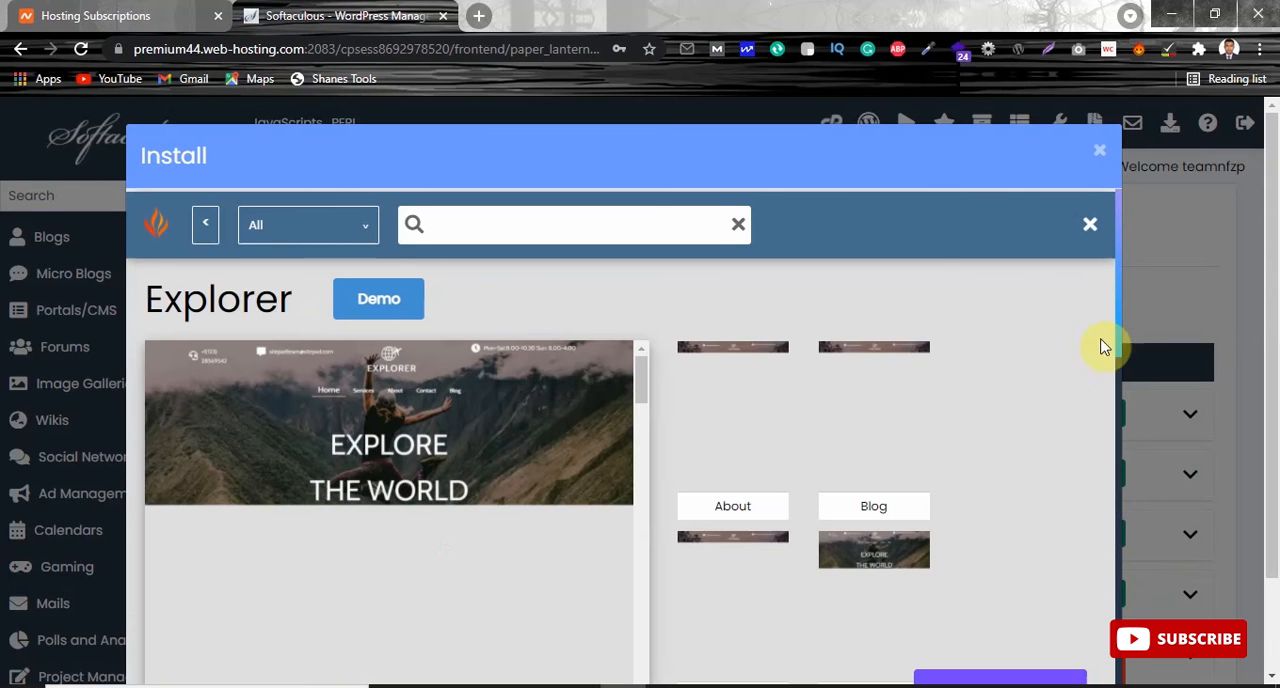
drag(1122, 282, 1116, 542)
drag(1270, 251, 1272, 342)
click(986, 586)
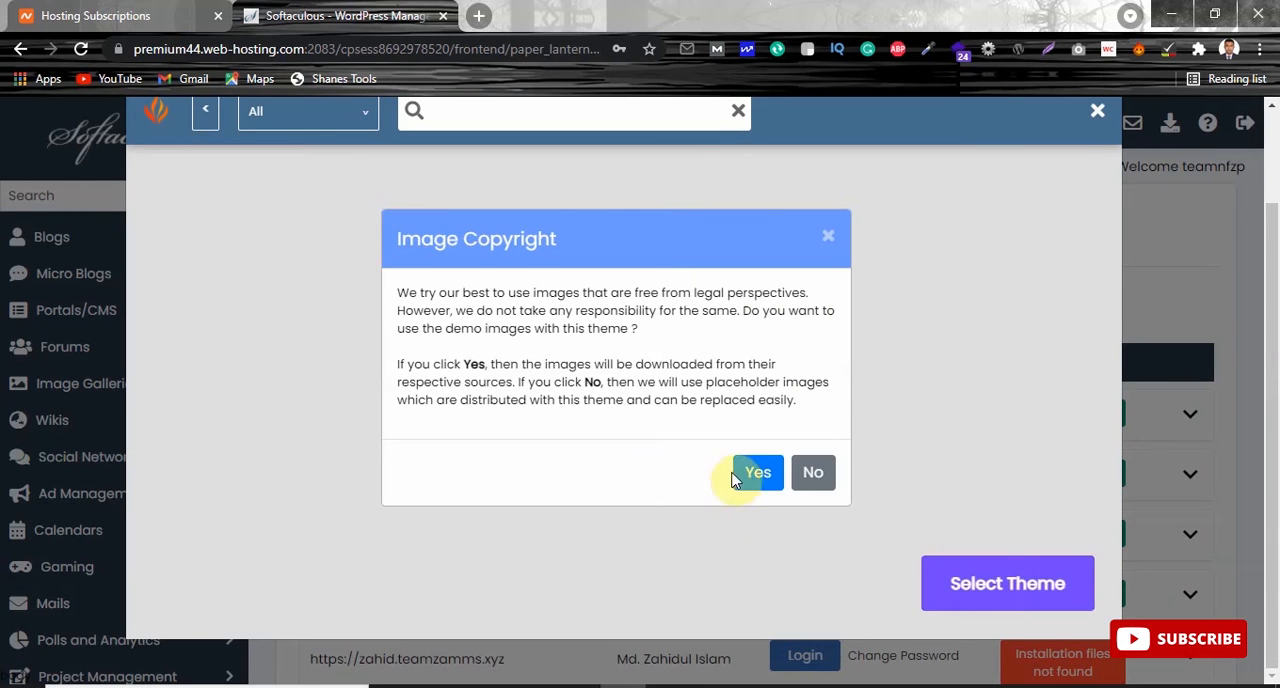
click(775, 475)
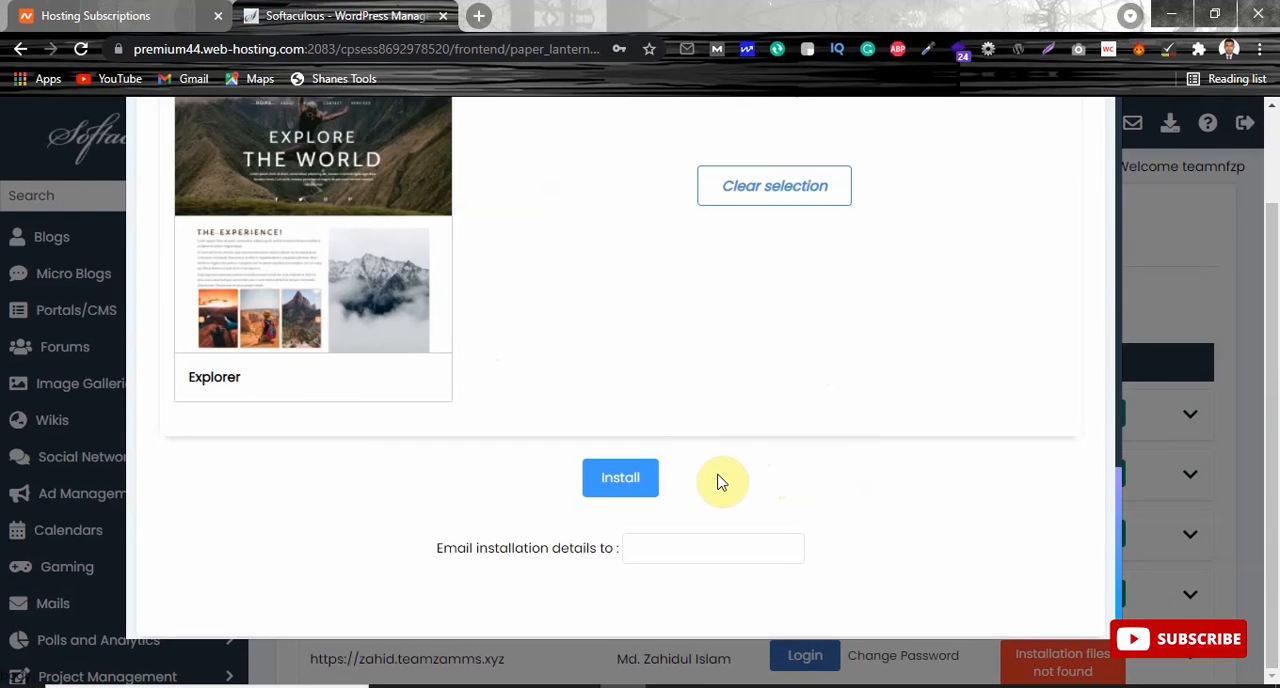
click(622, 484)
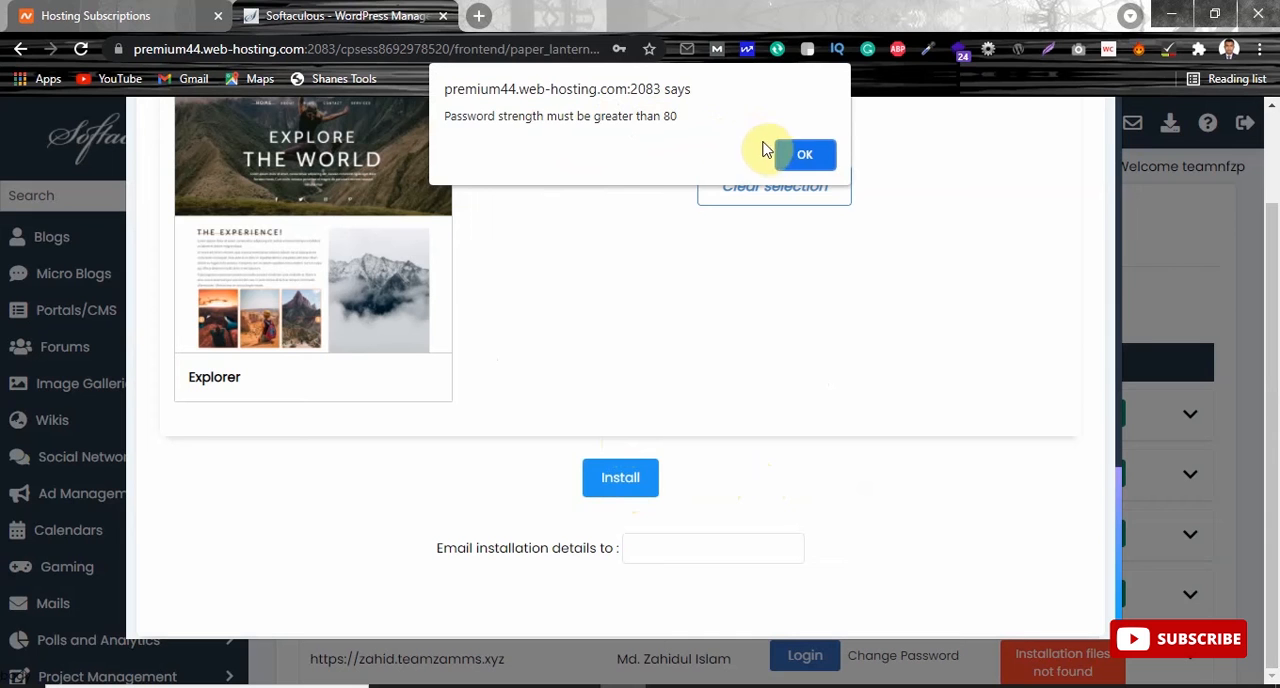
click(803, 153)
Try several replacement passwords in the Admin Password field of the WordPress admin account.
drag(1118, 508, 1109, 243)
click(737, 354)
double_click(687, 358)
text(•)
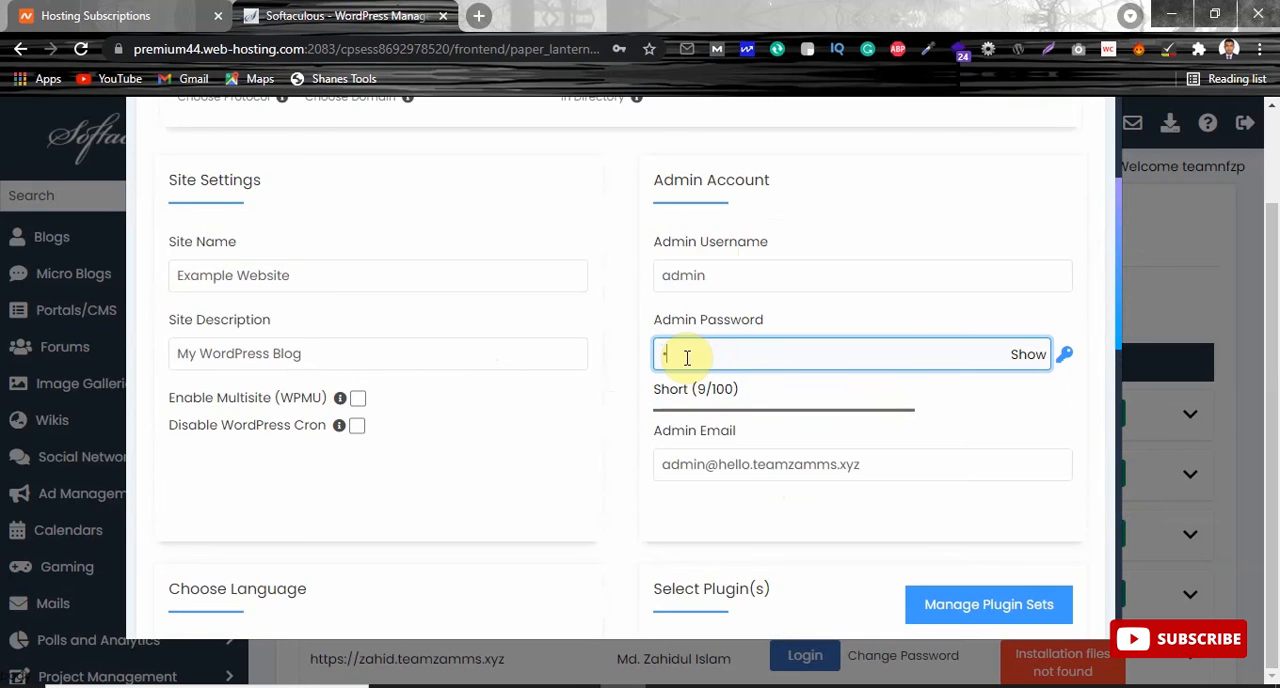
text(•••••••)
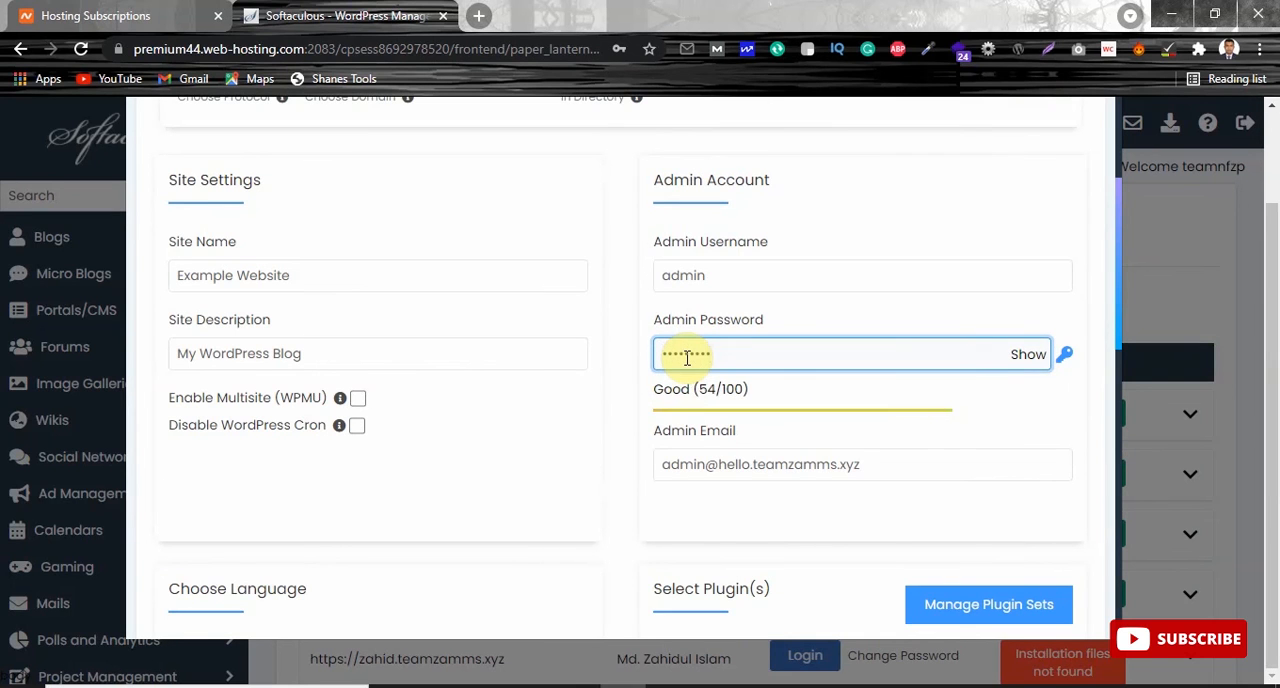
key(BackSpace)
key(BackSpace)
key(BackSpace)
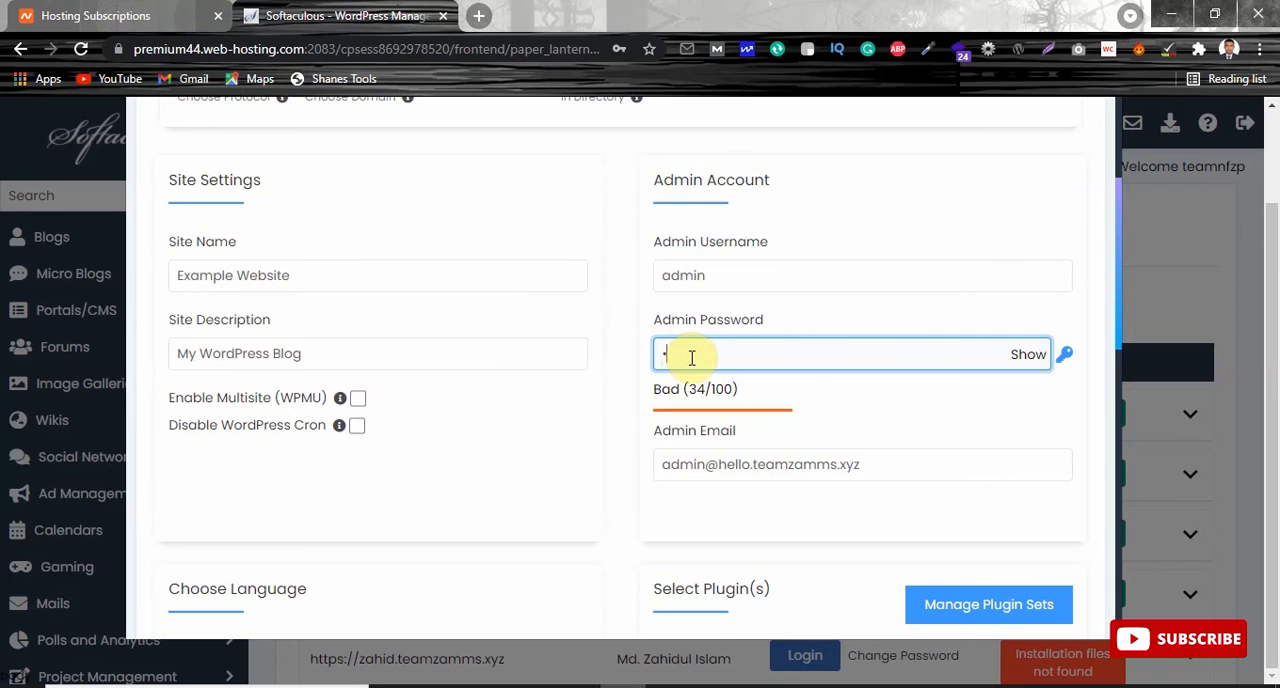
key(BackSpace)
key(BackSpace)
key(BackSpace)
text(•••)
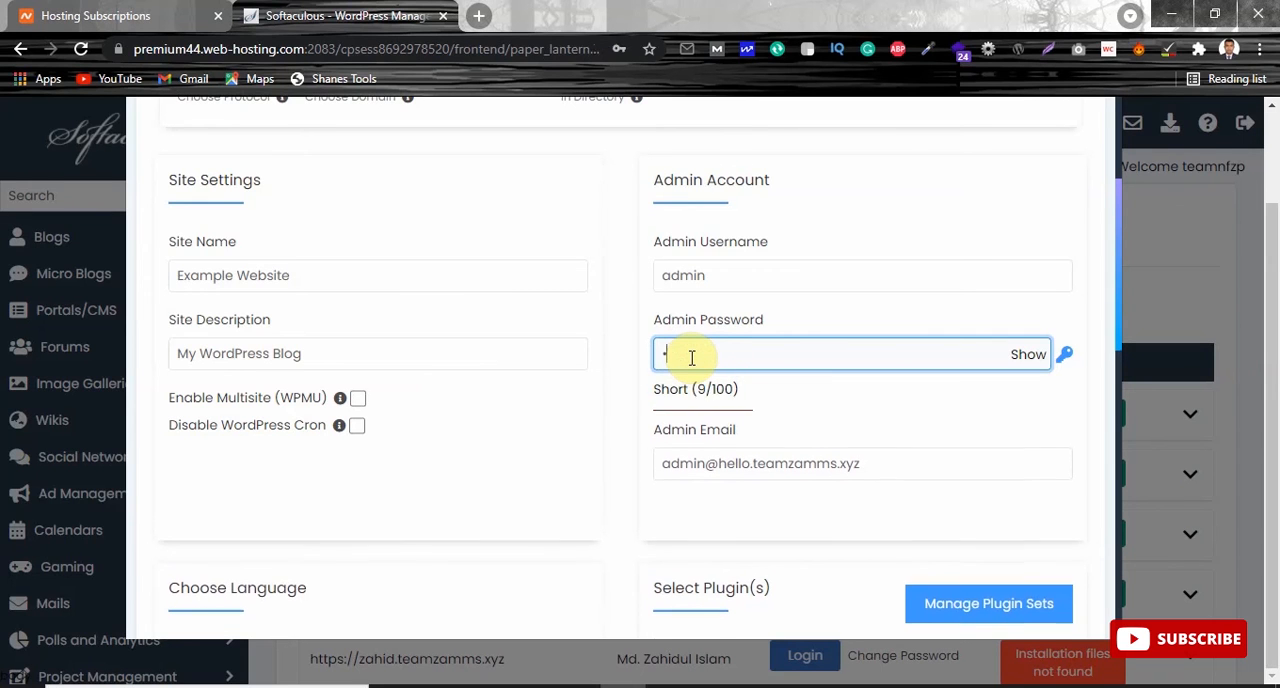
text(•••••)
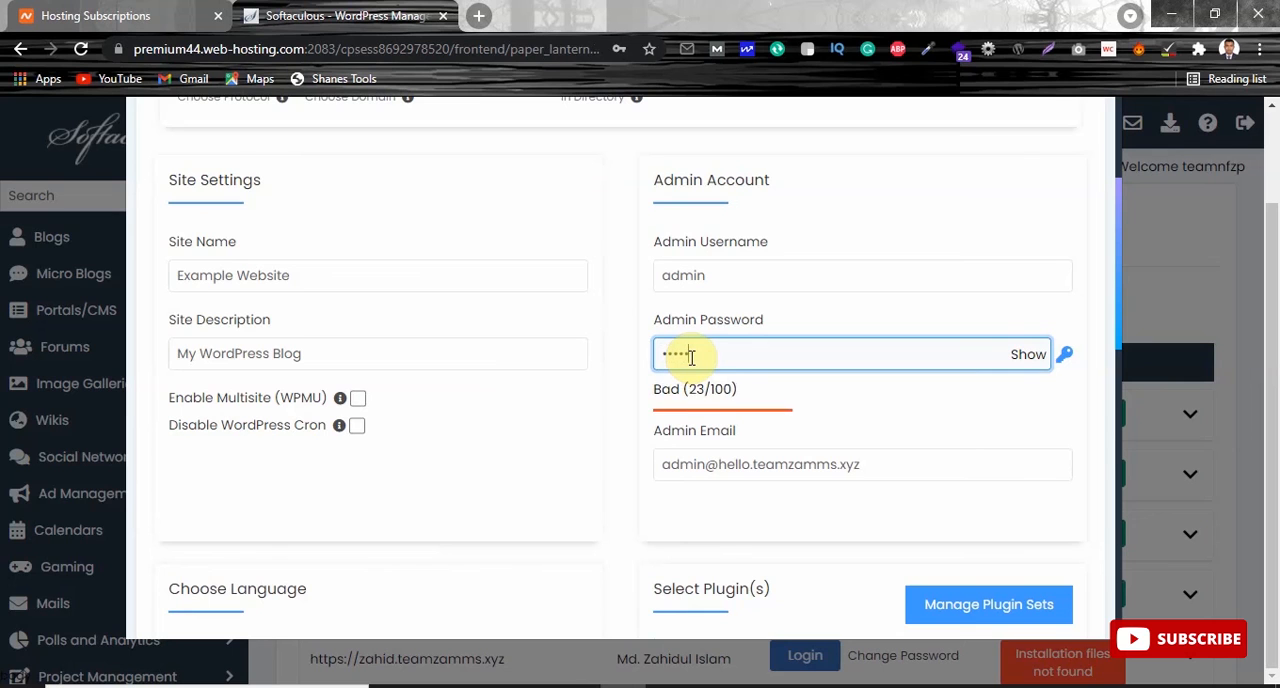
text(•••)
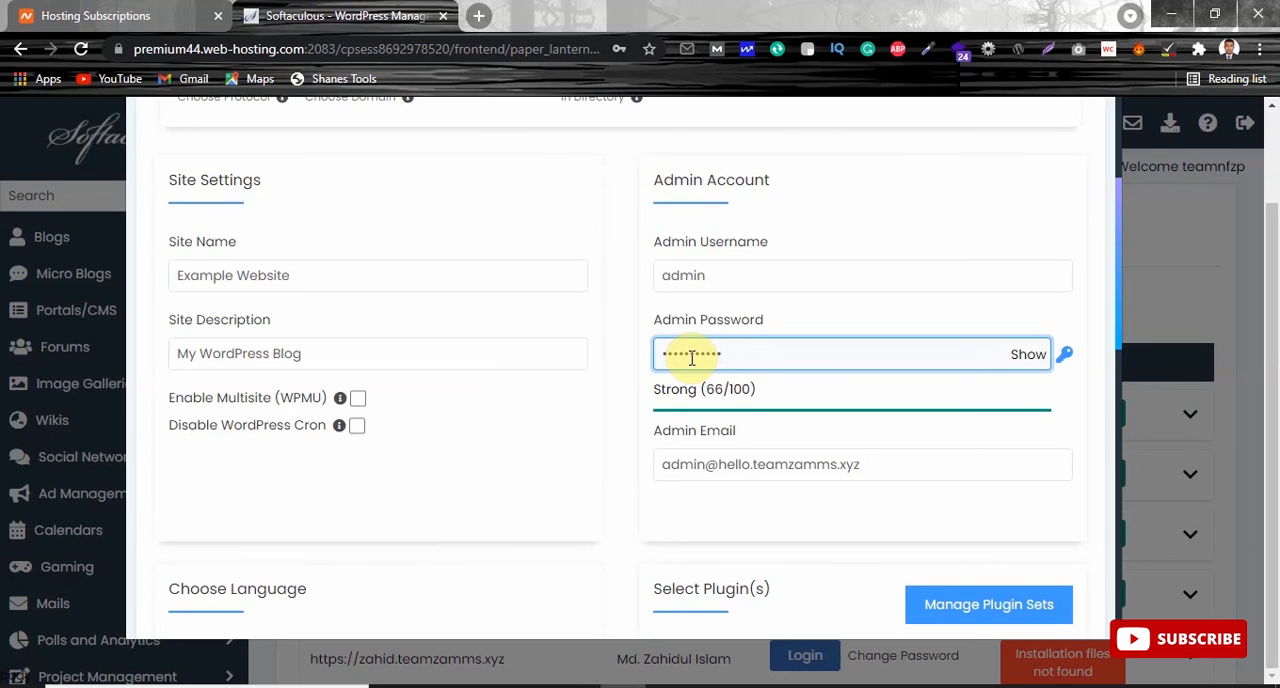
key(BackSpace)
key(BackSpace)
key(BackSpace)
key(BackSpace)
key(BackSpace)
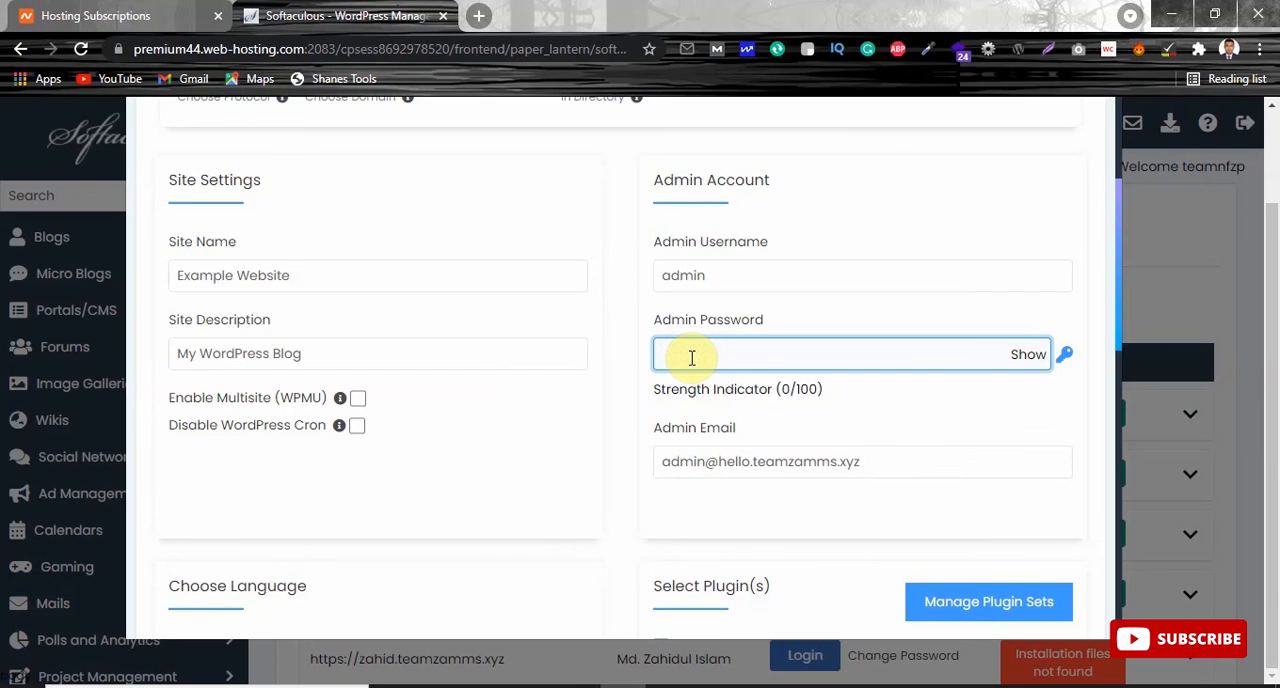
text(•)
key(BackSpace)
text(•)
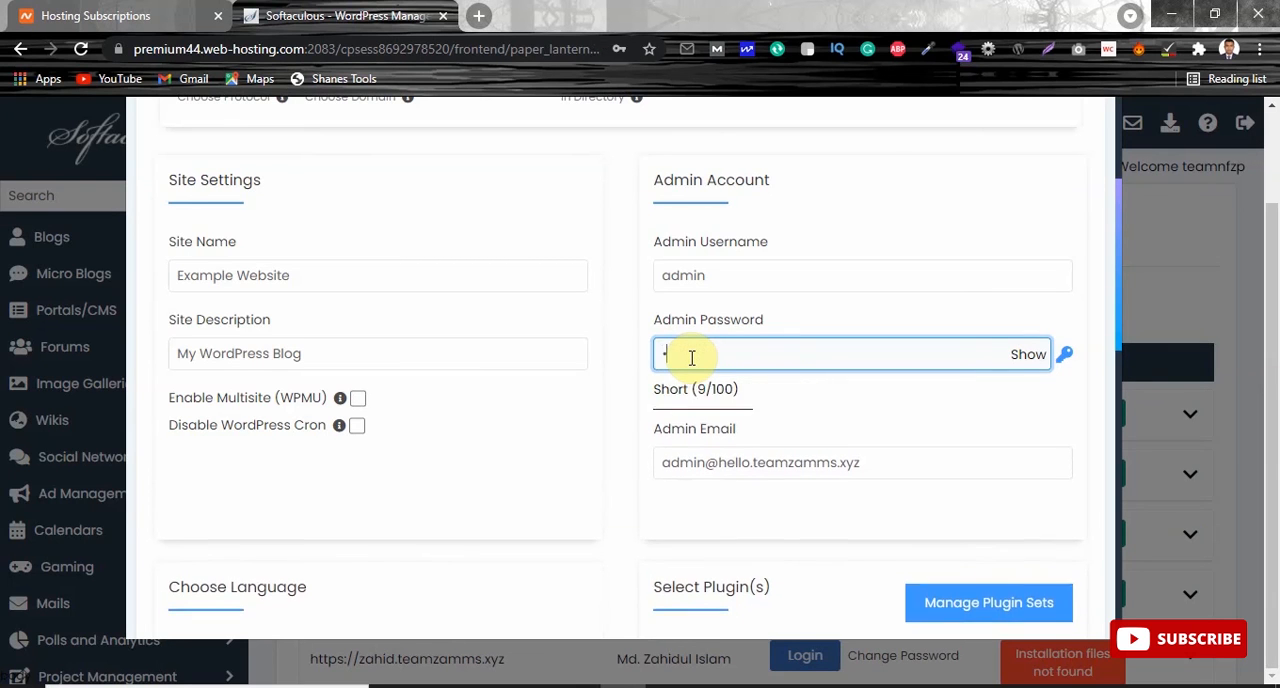
text(•••)
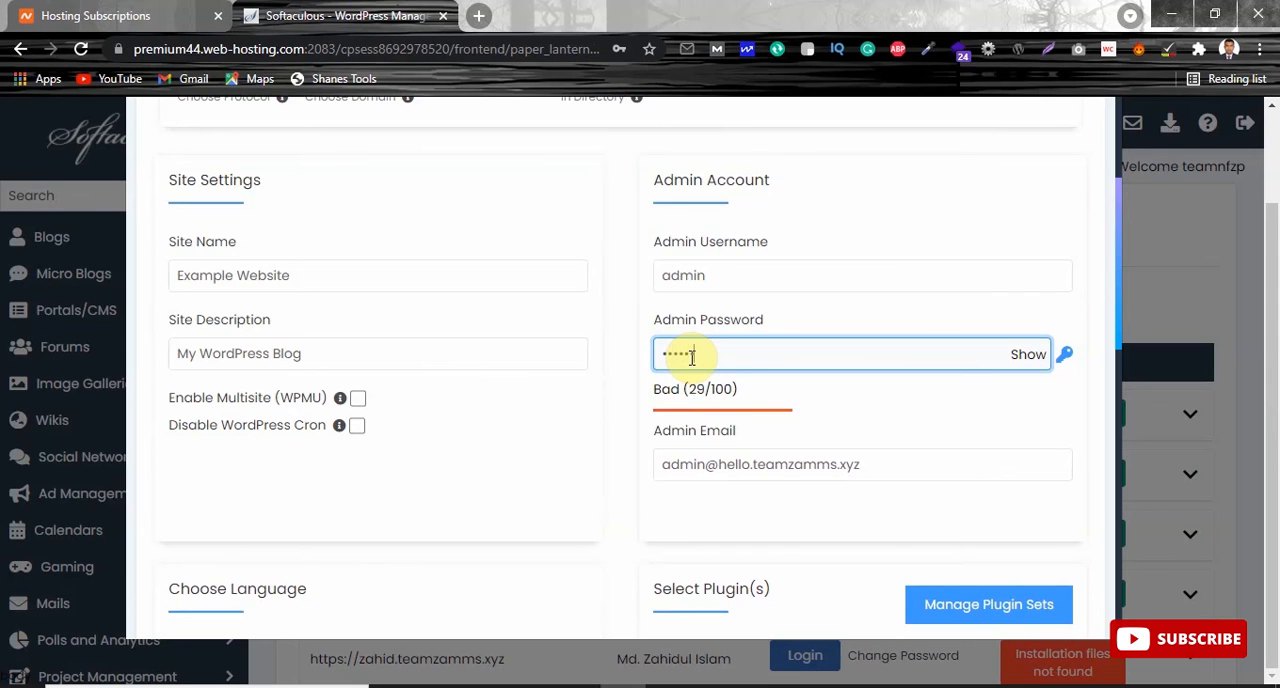
text(••)
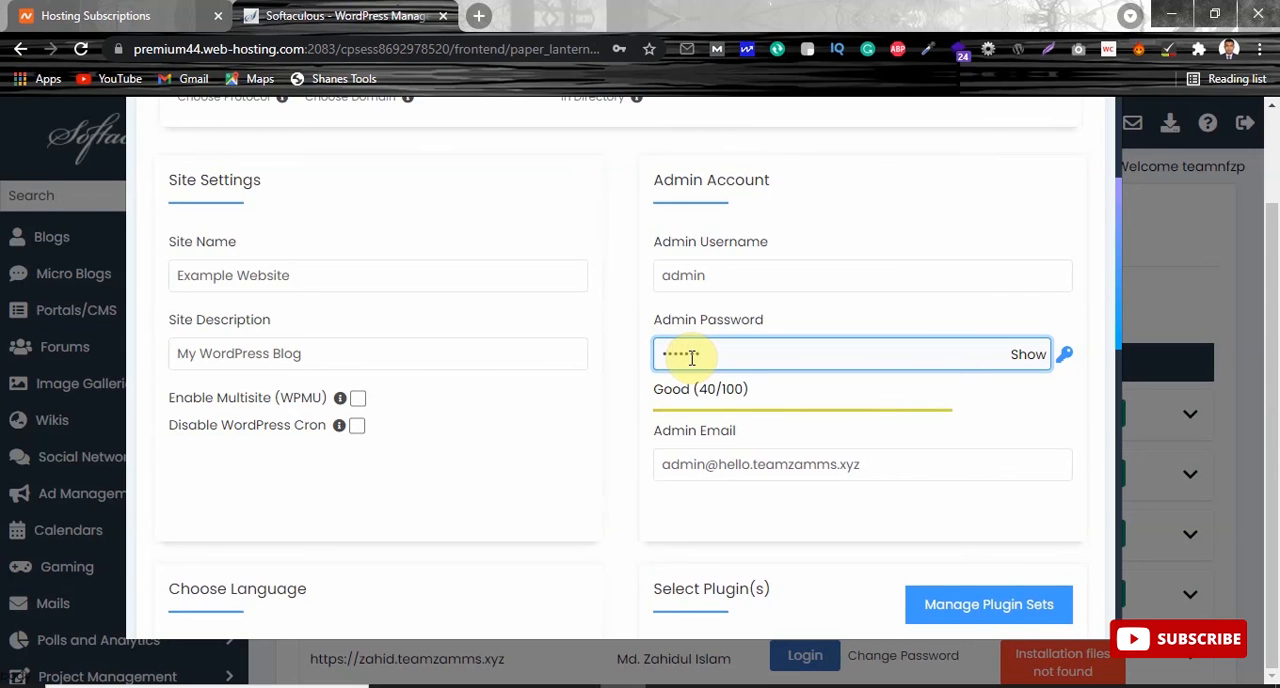
text(••)
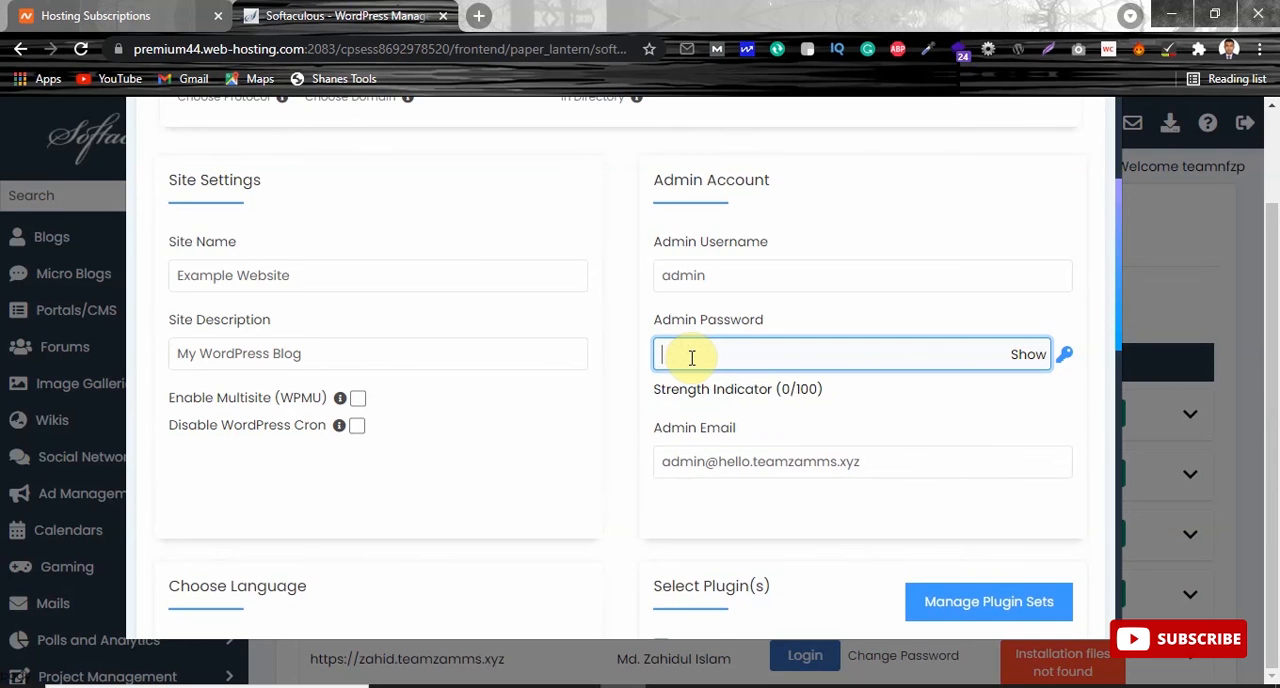
text(••••••••••)
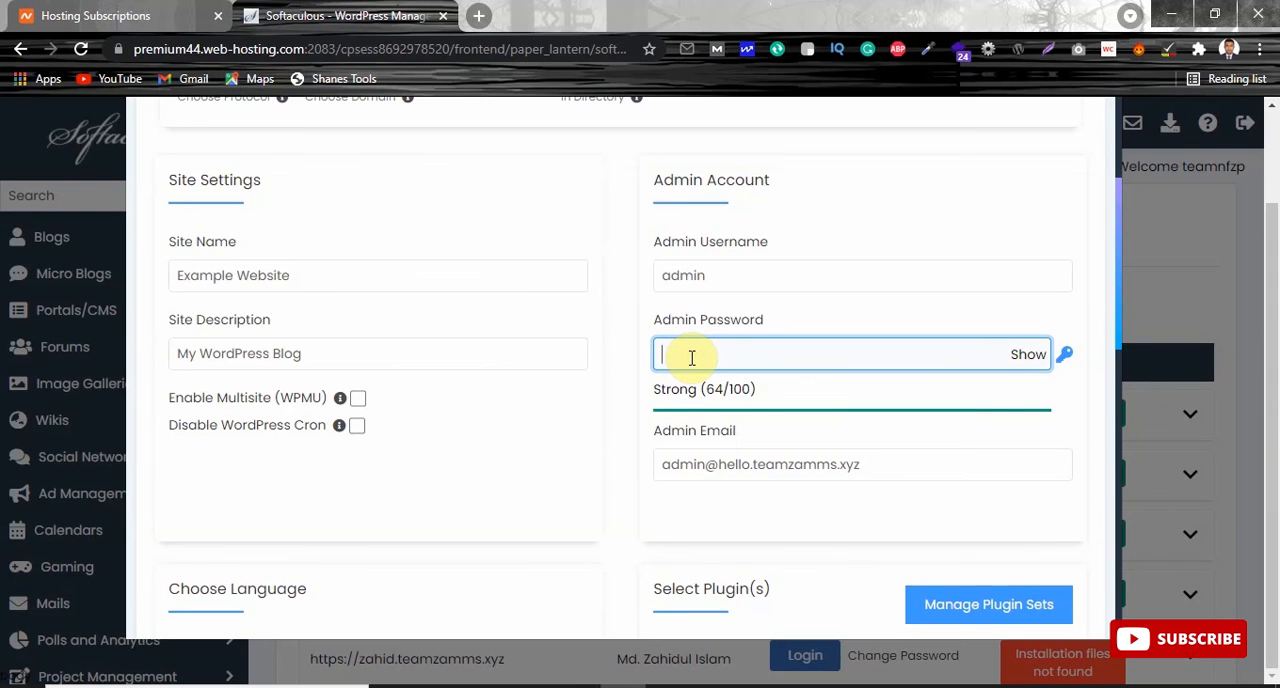
text(••••••••••)
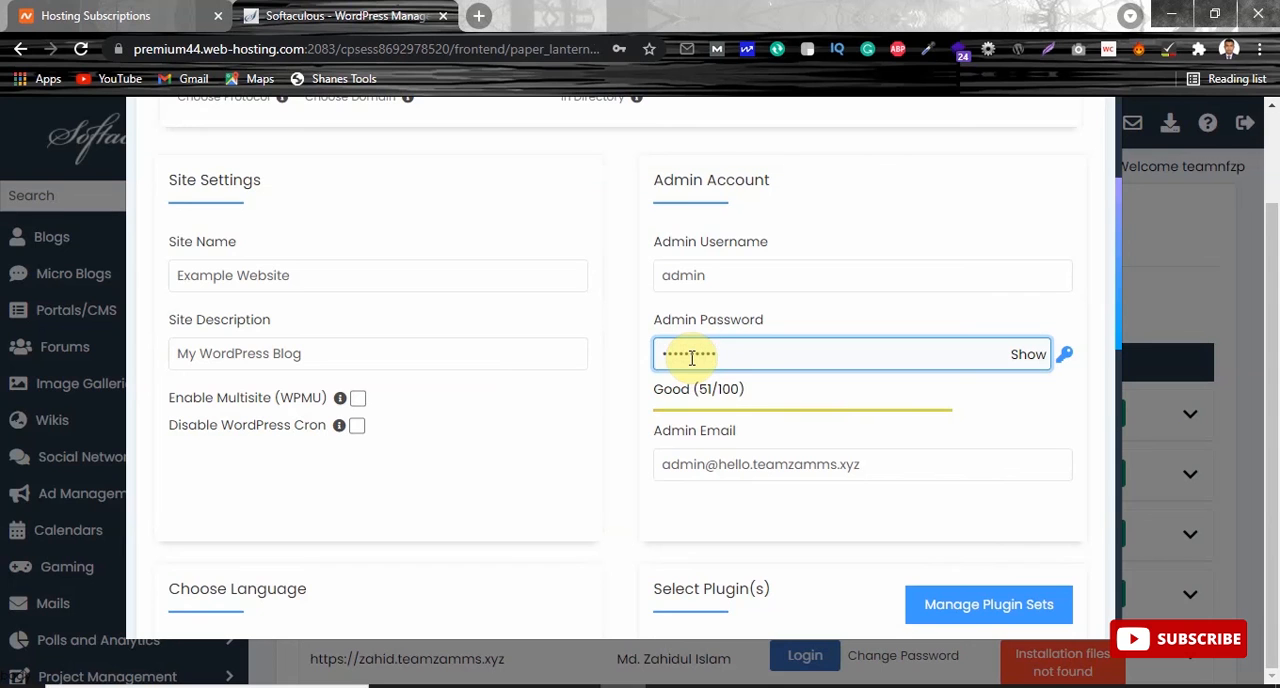
text(••••)
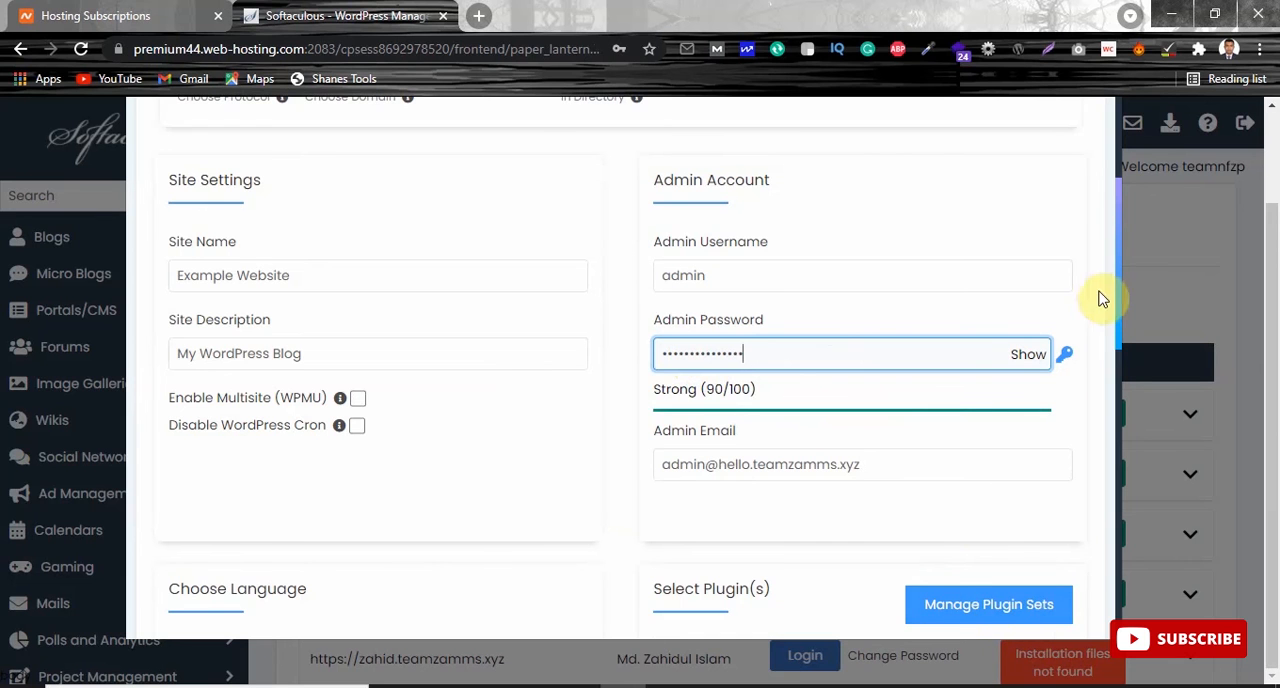
Install WordPress with the Explorer theme and save the admin login in the browser.
drag(1119, 277, 1126, 586)
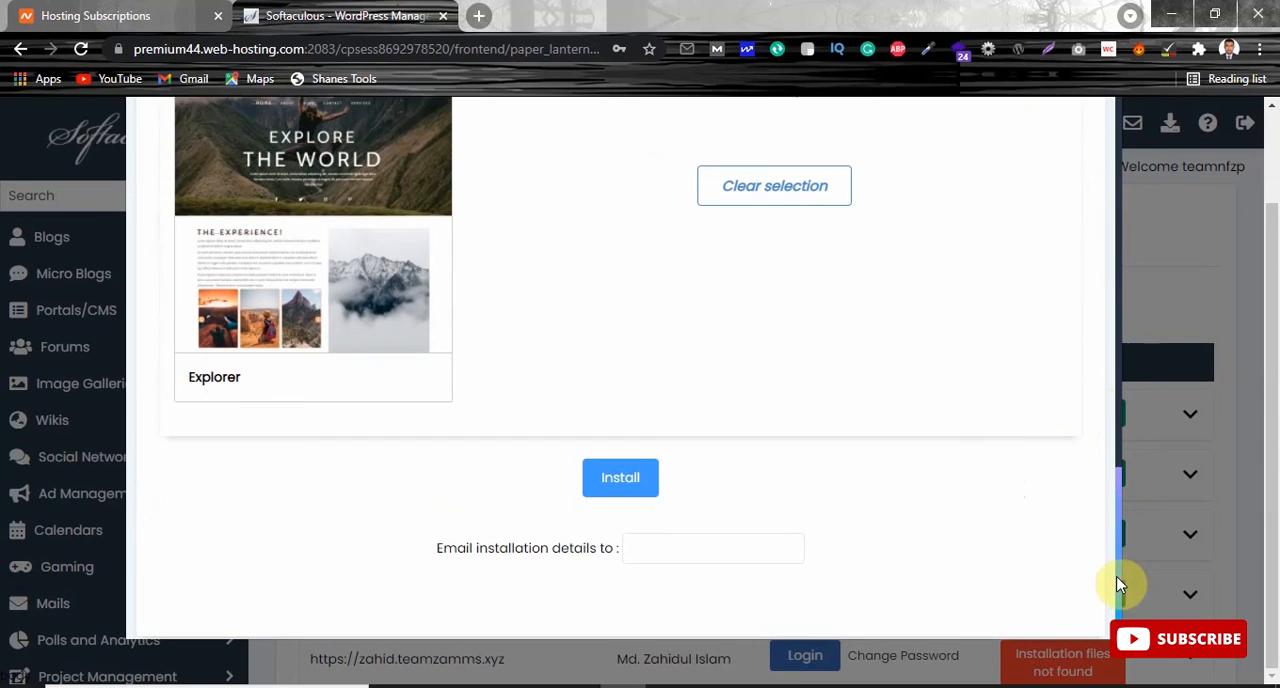
click(645, 489)
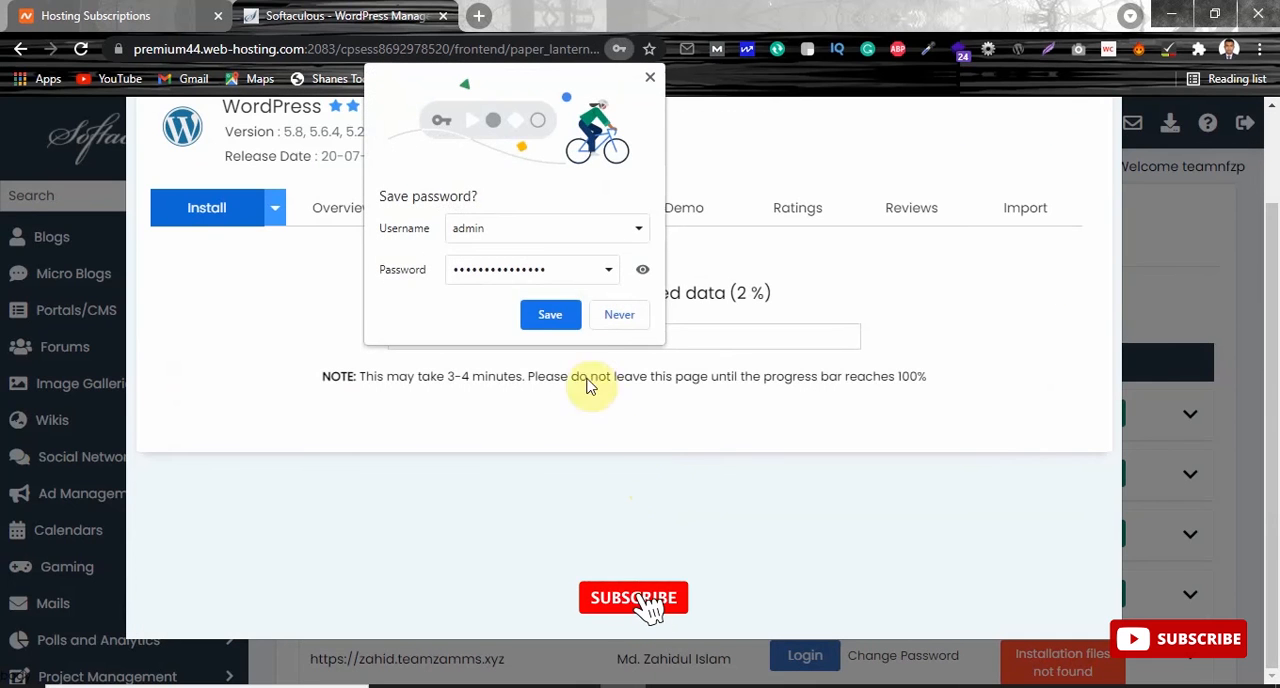
click(554, 315)
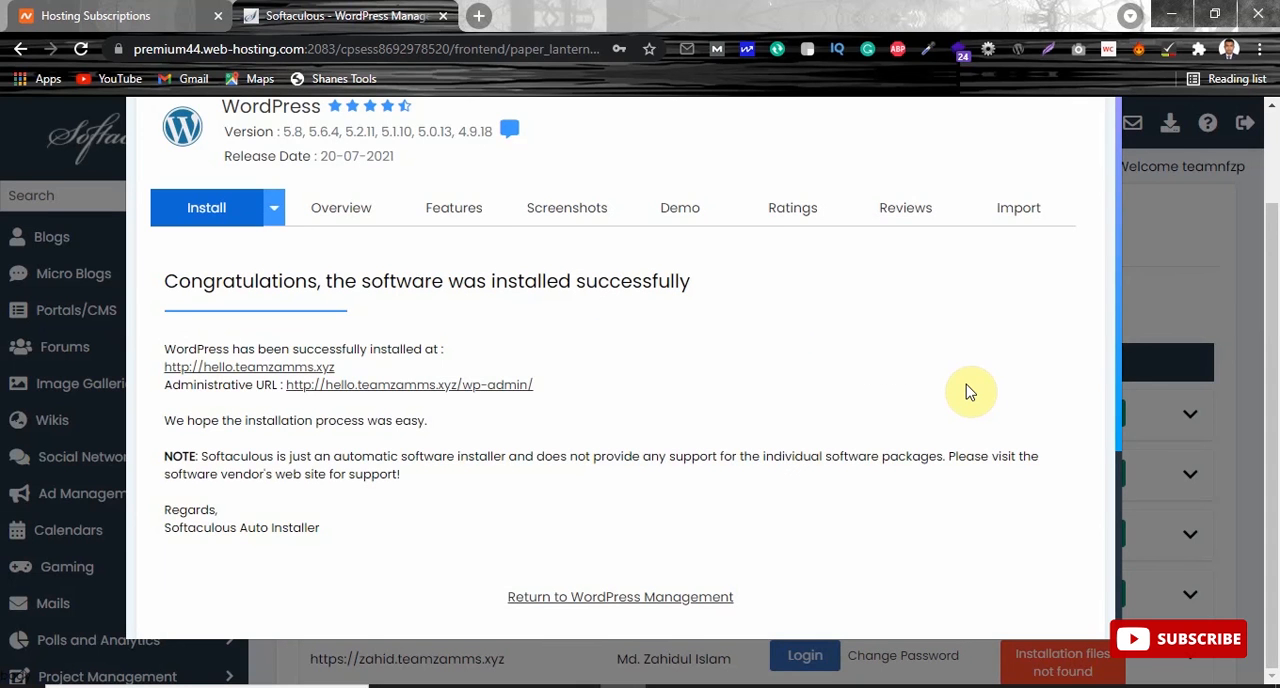
drag(1121, 236, 1117, 314)
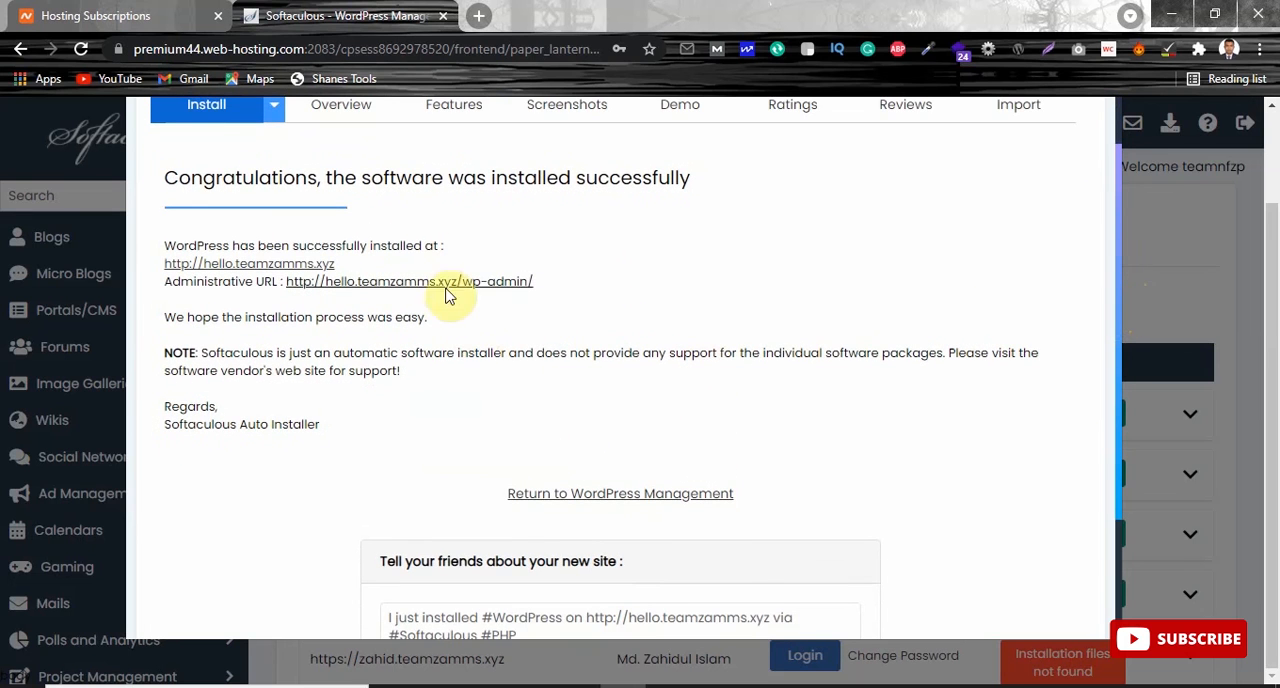
right_click(260, 266)
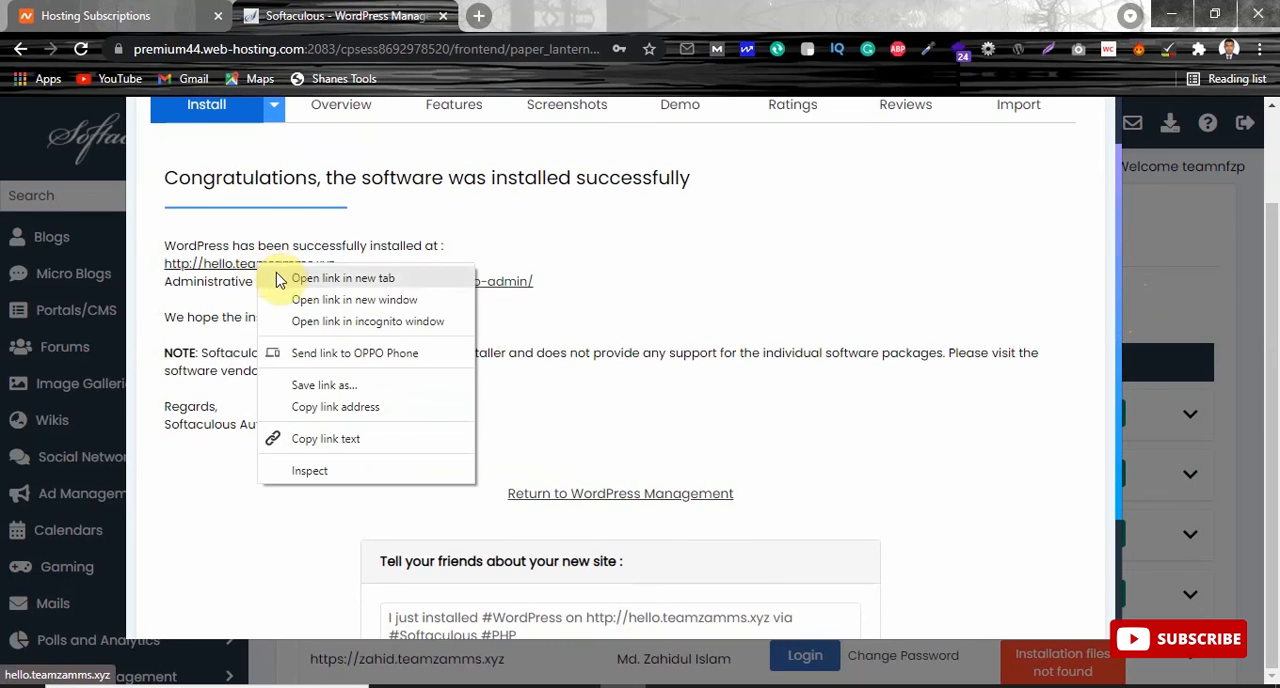
click(330, 278)
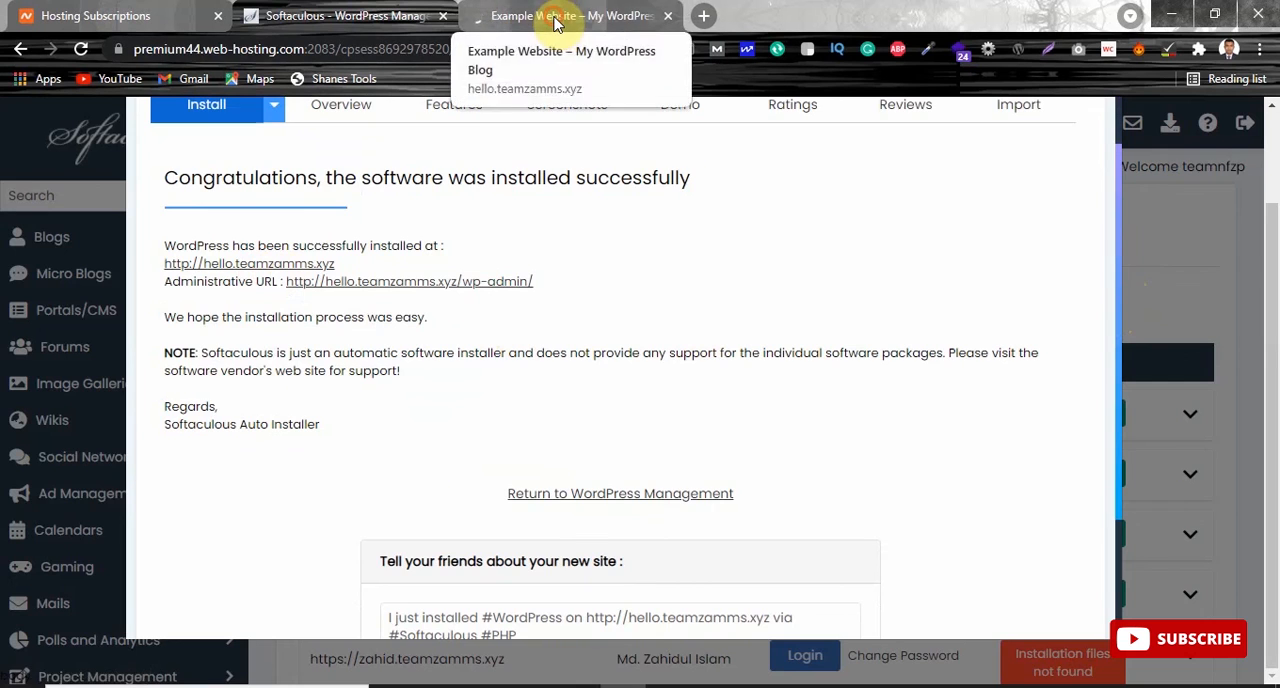
click(560, 18)
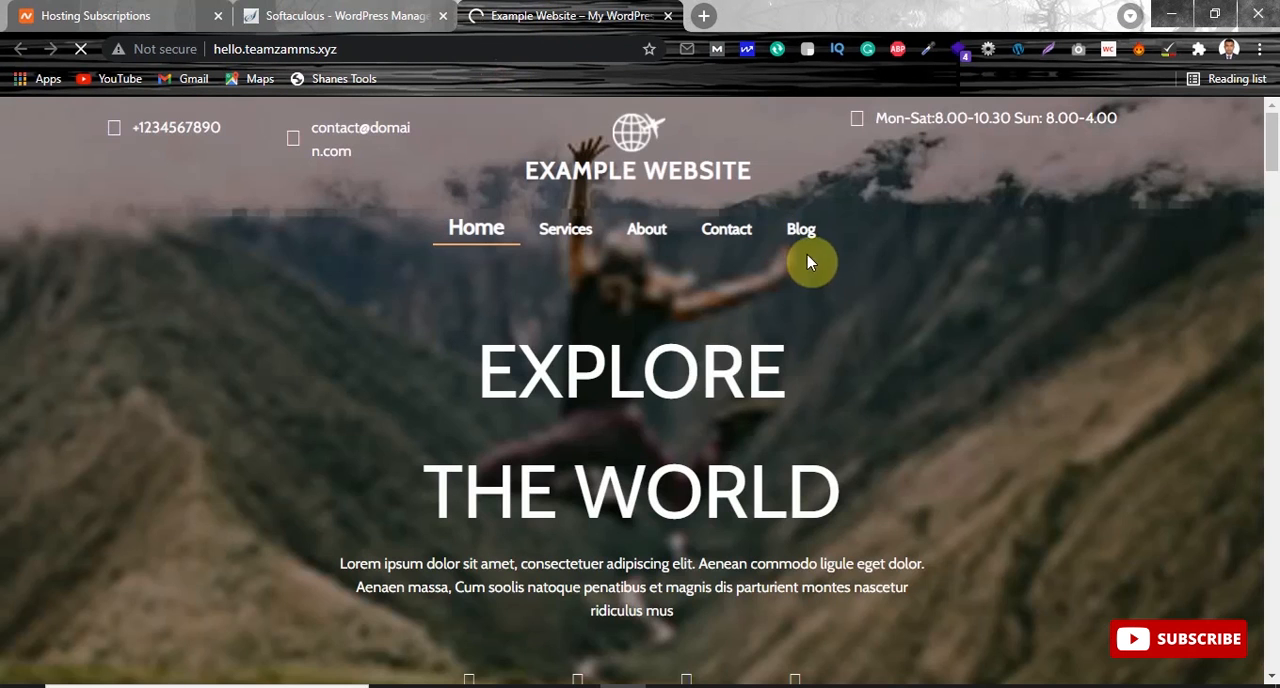
mouse_move(1272, 138)
mouse_down()
mouse_move(1272, 640)
mouse_move(1270, 125)
mouse_up()
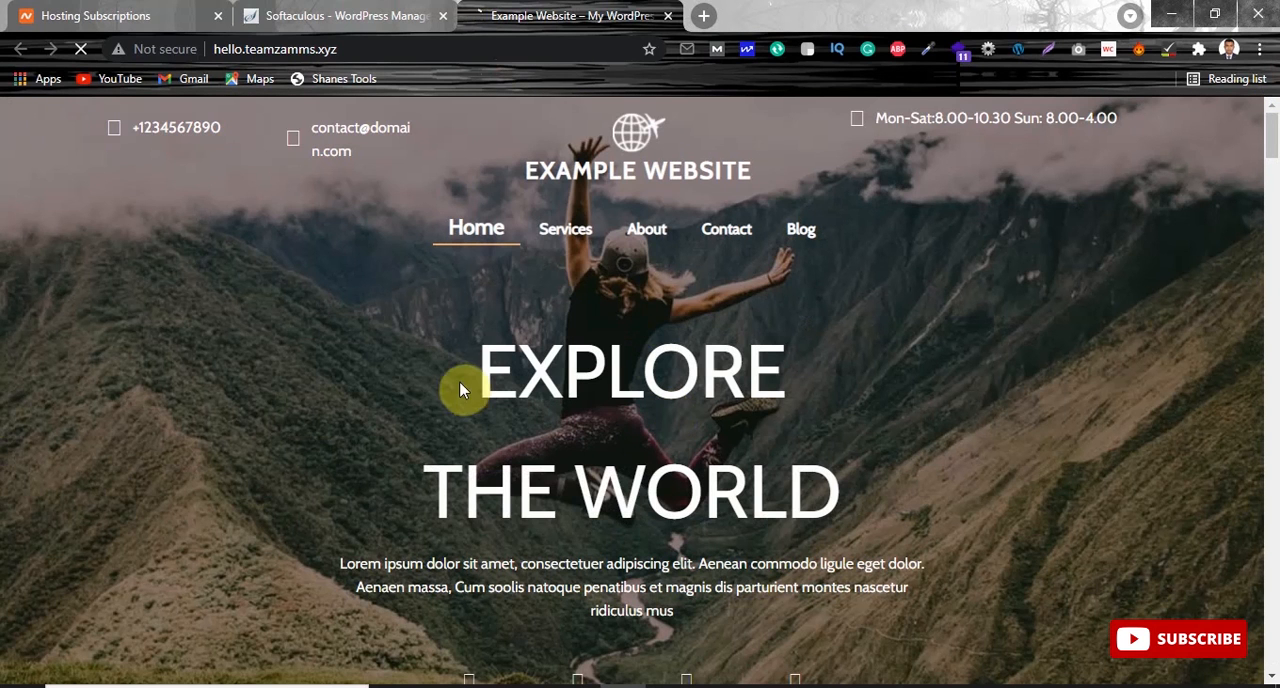
drag(1272, 135, 1276, 92)
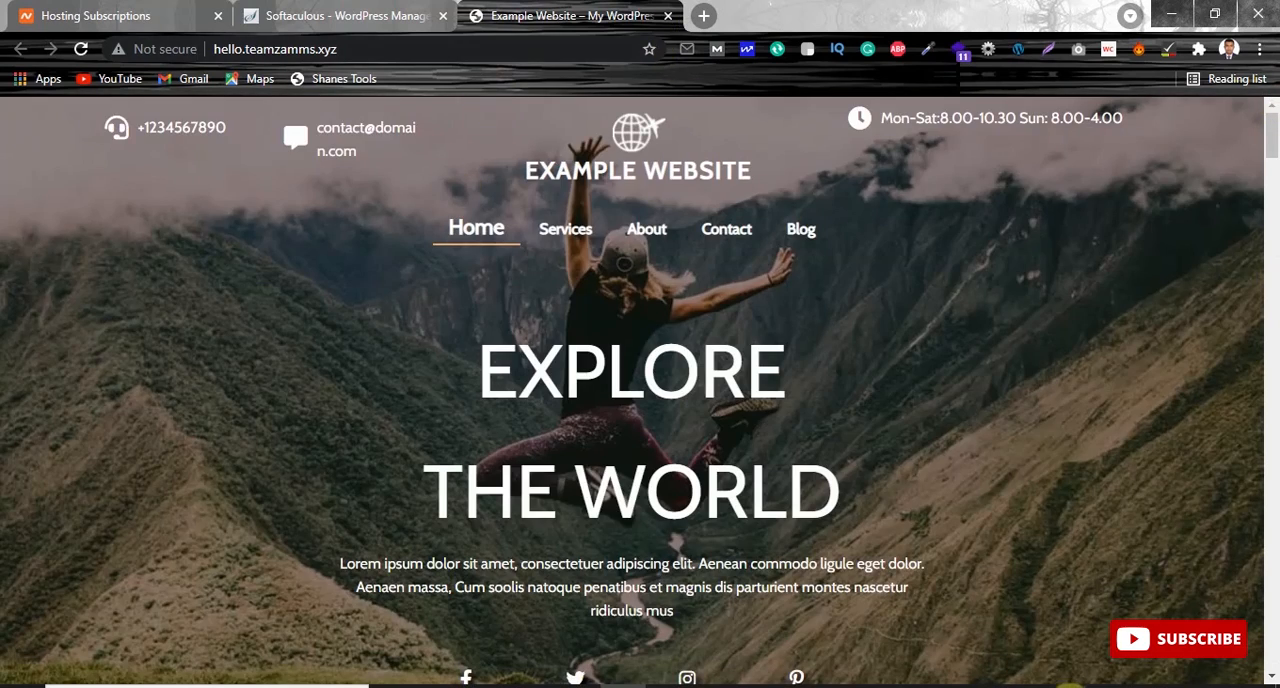
click(1068, 686)
right_click(1103, 630)
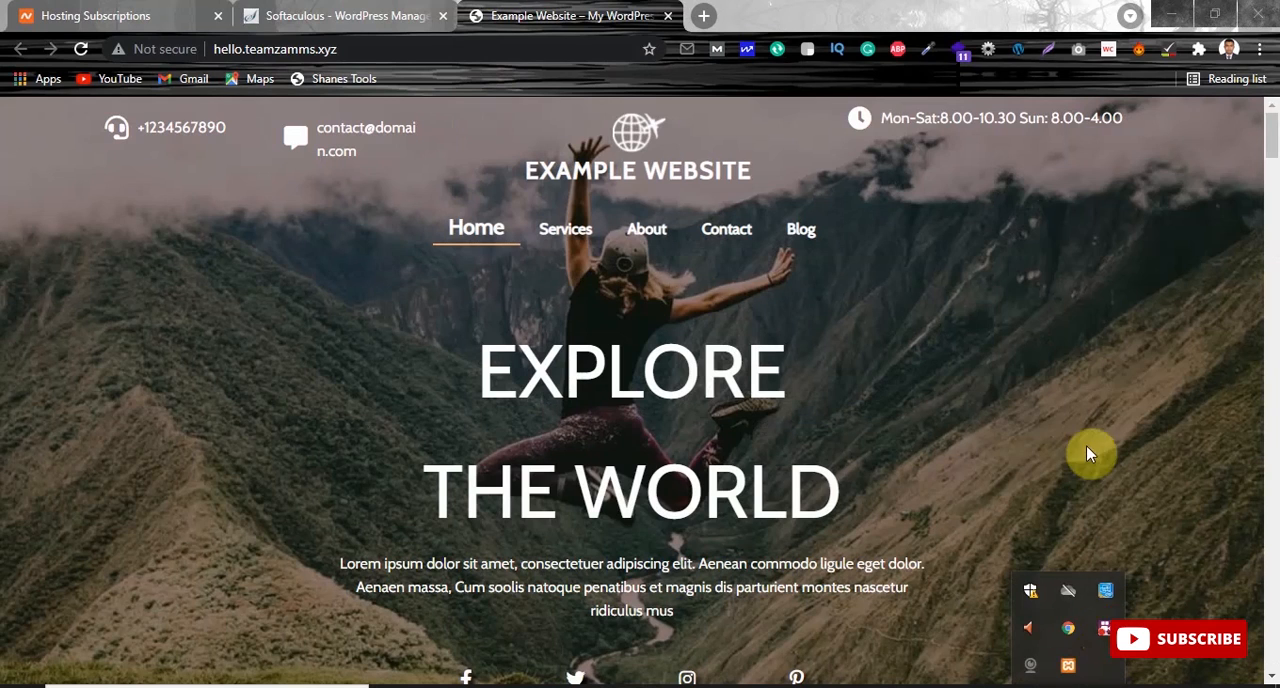